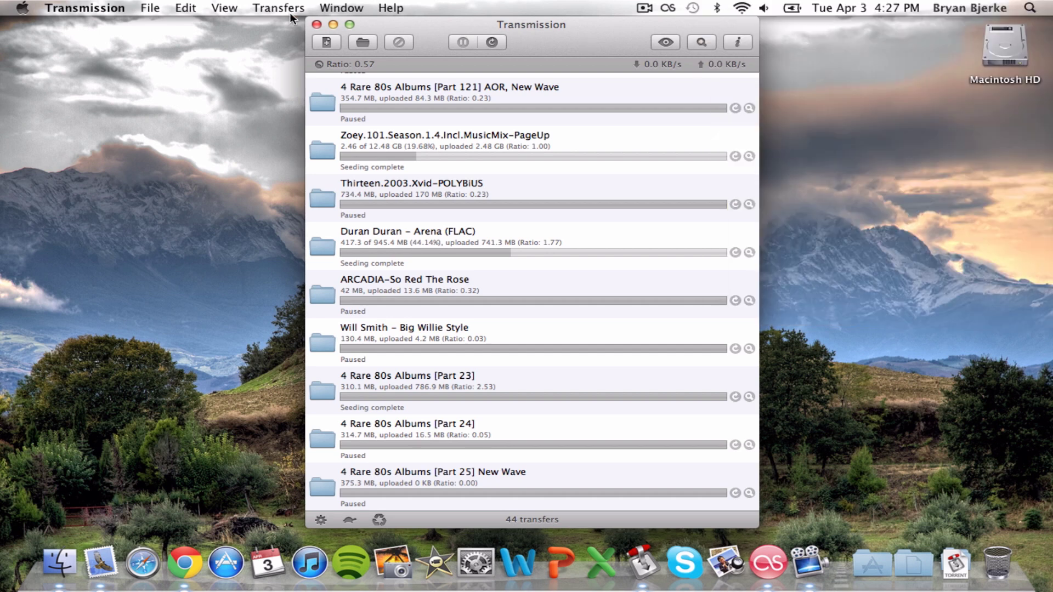
Step: Close Transmission and show the Downloads folder in a new Finder window
{"action": "left_click", "coordinate": [317, 25]}
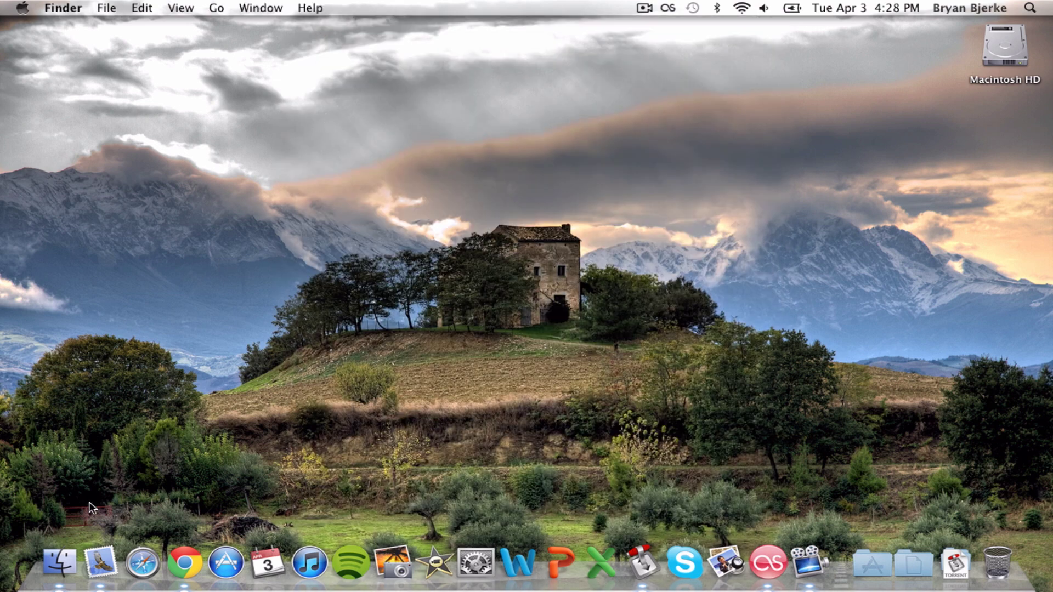
{"action": "left_click", "coordinate": [61, 565]}
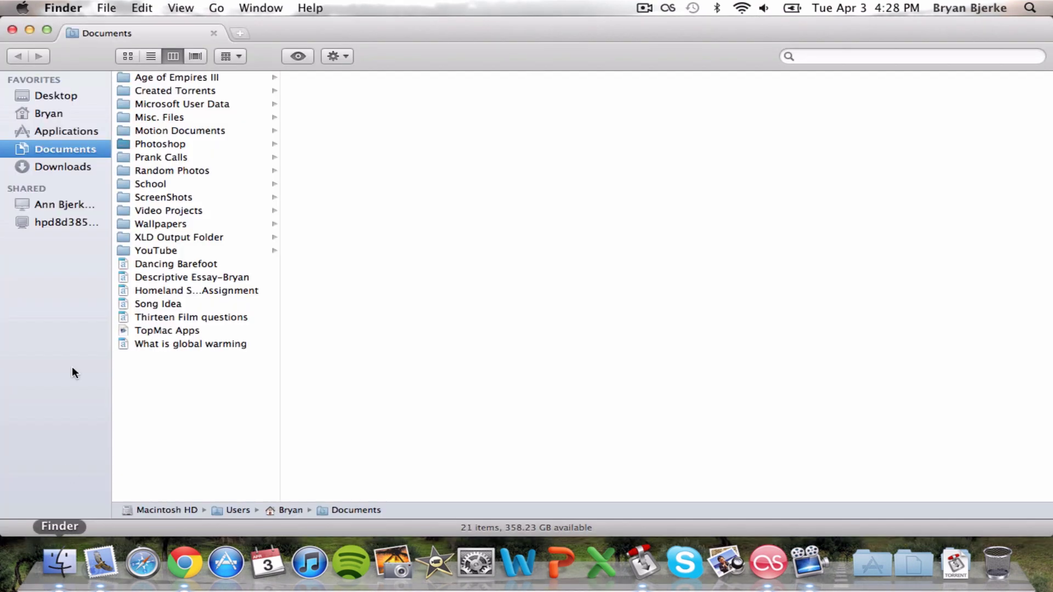
{"action": "left_click", "coordinate": [64, 166]}
Step: In Get Info, confirm Wire_Train.4183936.TPB.torrent opens with Transmission by default
{"action": "left_click", "coordinate": [159, 123]}
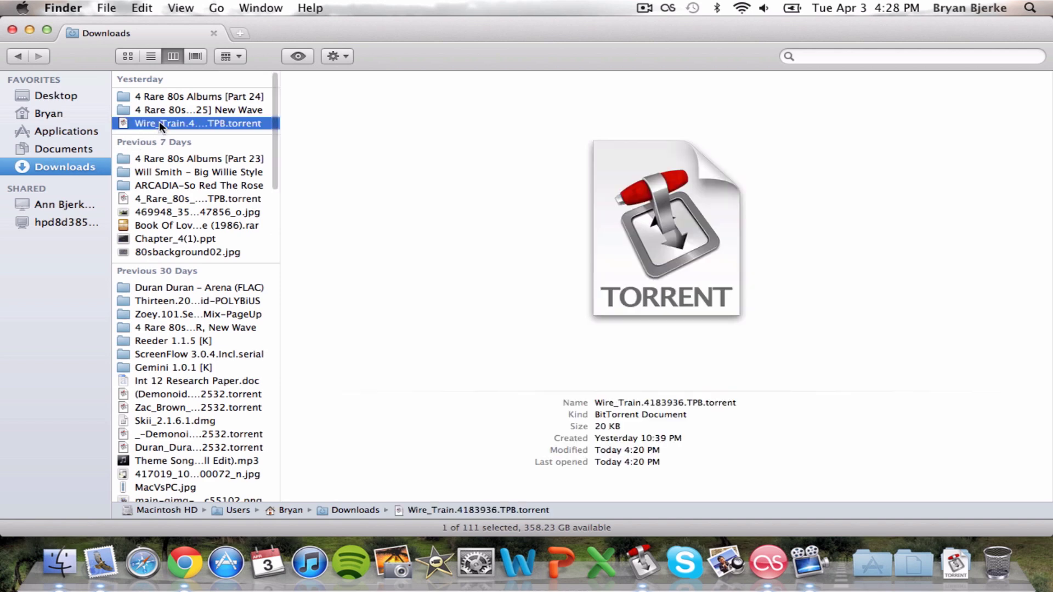
{"action": "right_click", "coordinate": [159, 123]}
{"action": "left_click", "coordinate": [192, 186]}
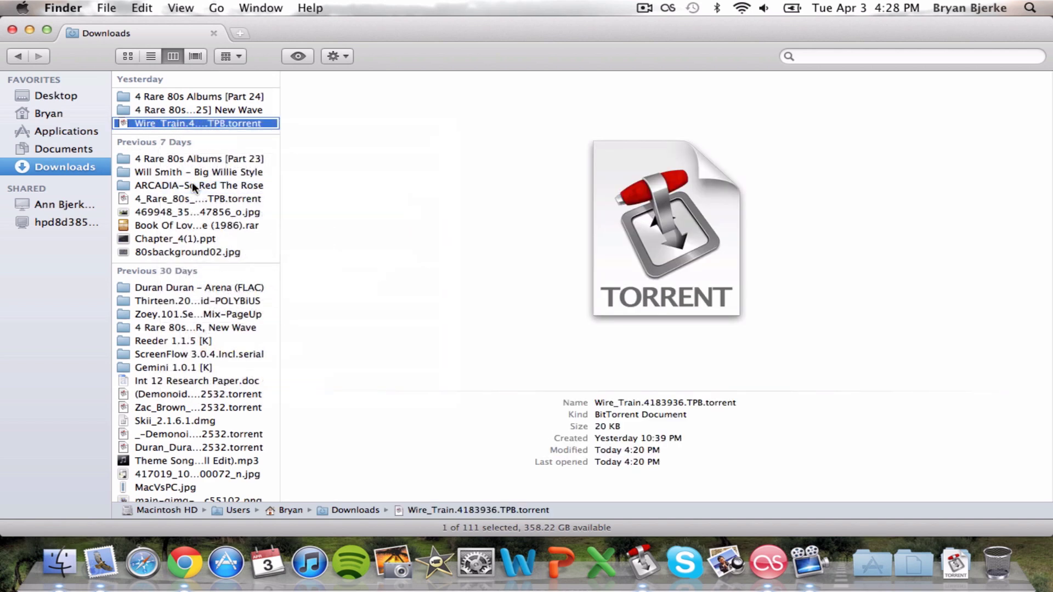
{"action": "scroll", "coordinate": [127, 327], "scroll_direction": "down", "scroll_amount": 2}
{"action": "scroll", "coordinate": [126, 332], "scroll_direction": "down", "scroll_amount": 3}
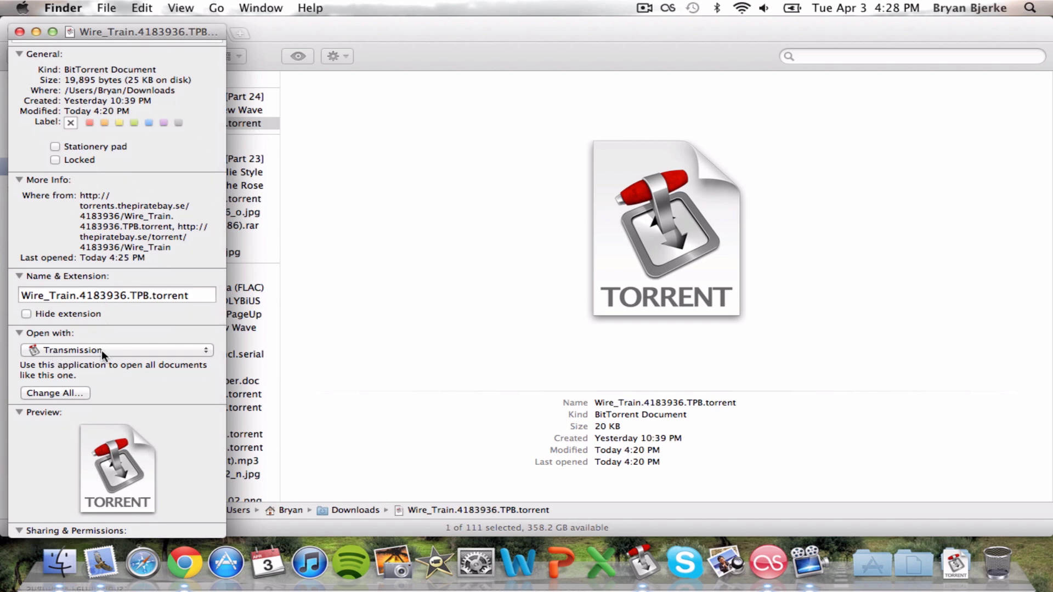
{"action": "left_click", "coordinate": [70, 350]}
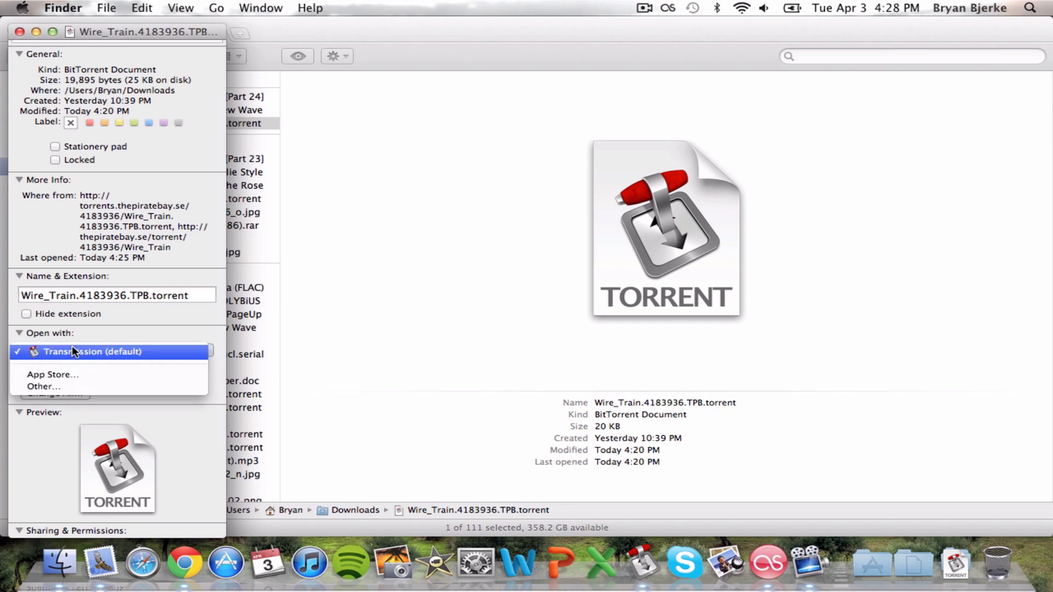
{"action": "left_click", "coordinate": [129, 351]}
{"action": "left_click", "coordinate": [19, 32]}
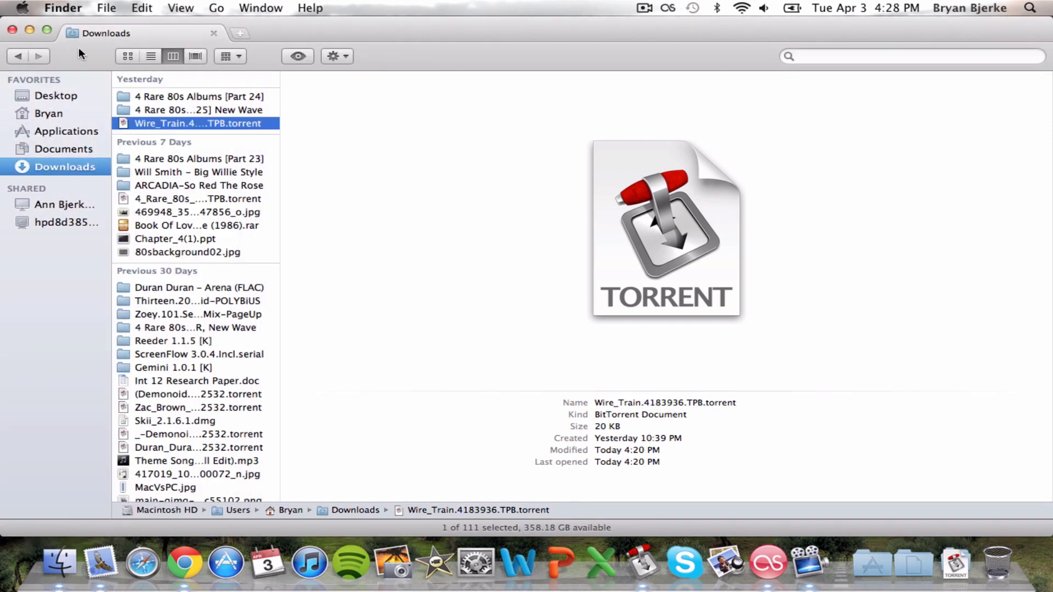
Step: Open Wire_Train in Transmission's add dialog and expand the Between Two Worlds and In A Chamber folders
{"action": "double_click", "coordinate": [167, 123]}
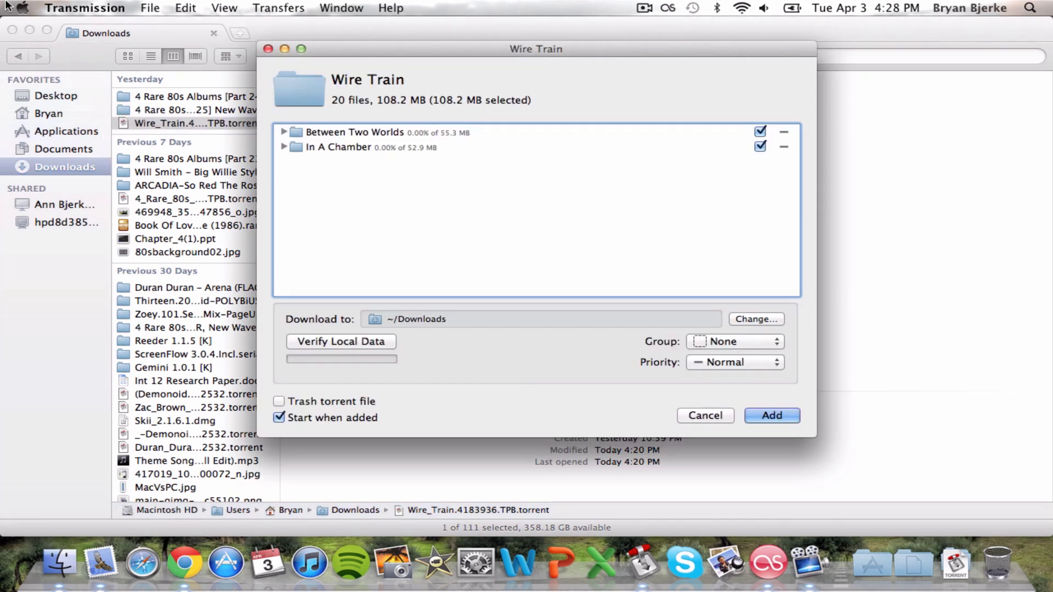
{"action": "key", "text": "super+alt+h"}
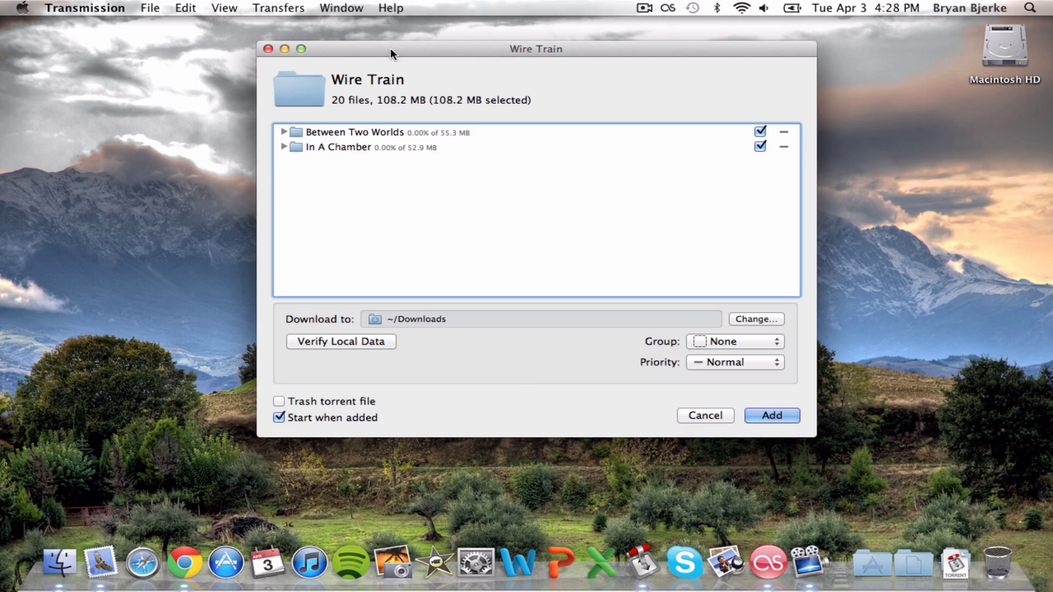
{"action": "left_click_drag", "start_coordinate": [390, 47], "coordinate": [387, 37]}
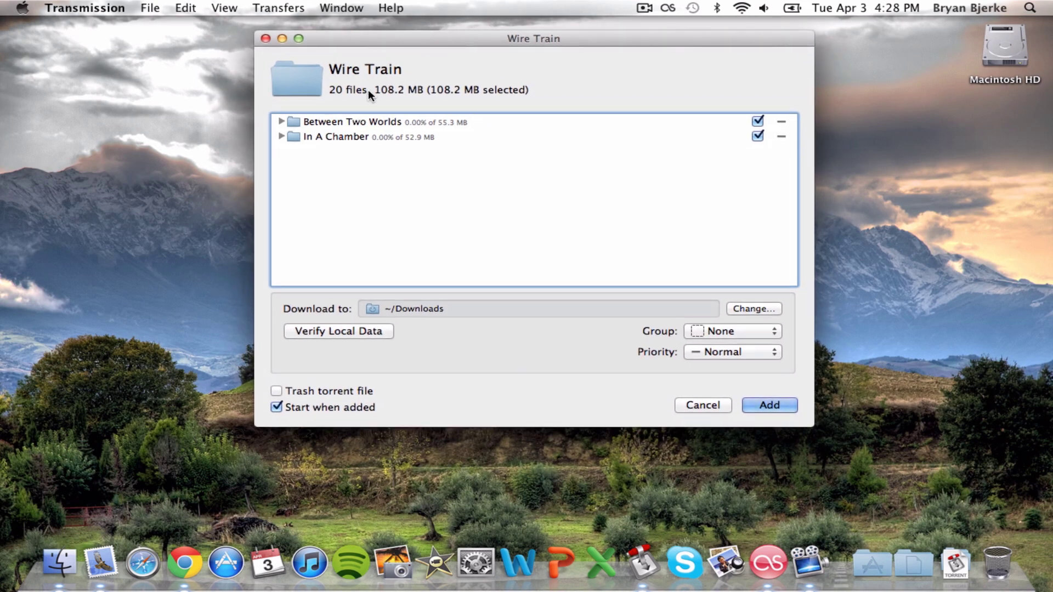
{"action": "left_click", "coordinate": [367, 136]}
{"action": "left_click", "coordinate": [365, 121]}
{"action": "left_click", "coordinate": [378, 137]}
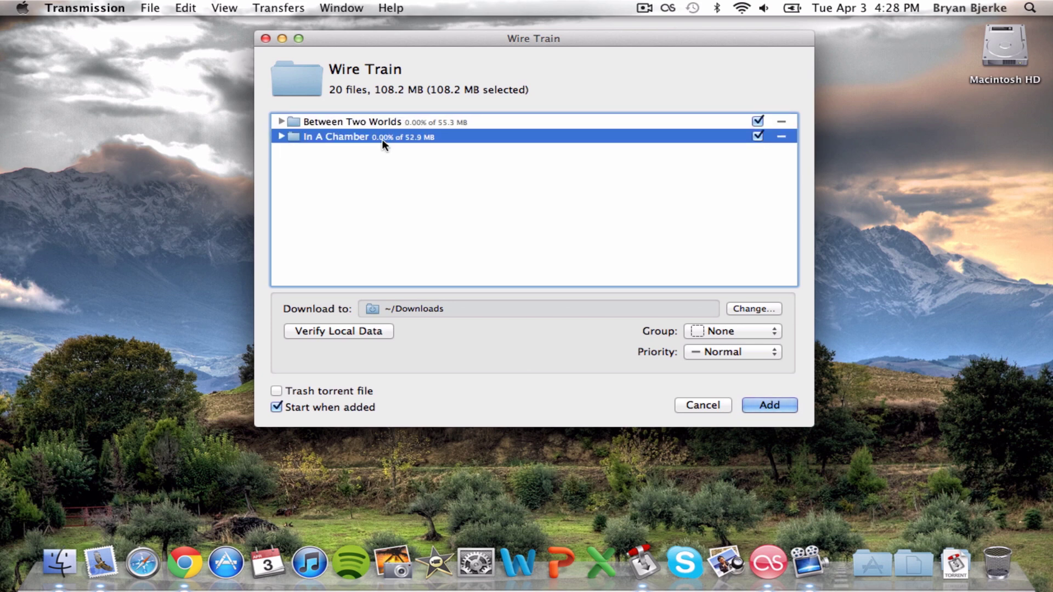
{"action": "left_click", "coordinate": [400, 121]}
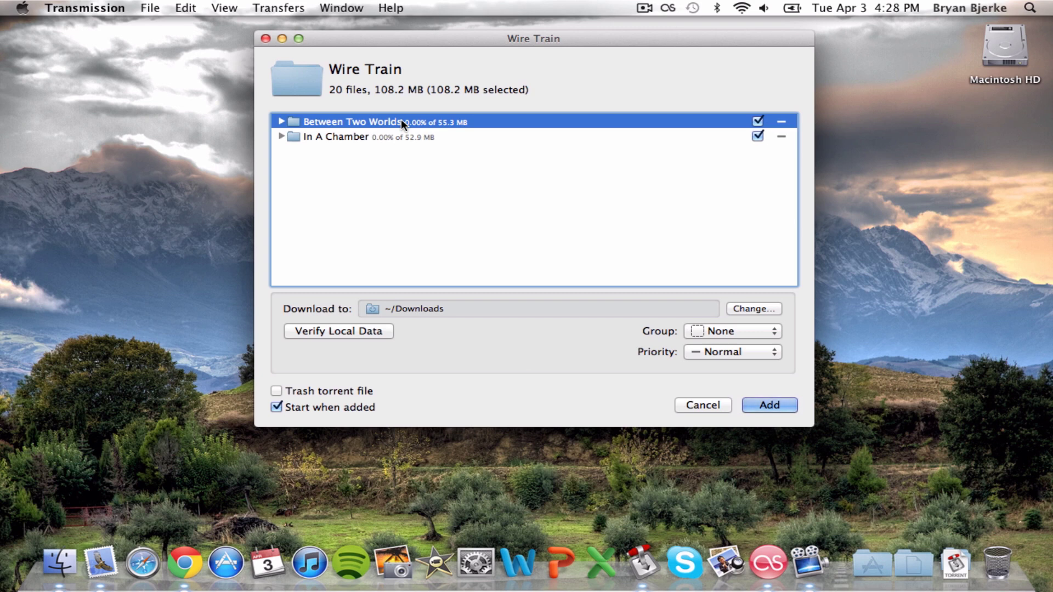
{"action": "left_click", "coordinate": [281, 121]}
{"action": "scroll", "coordinate": [283, 158], "scroll_direction": "down", "scroll_amount": 5}
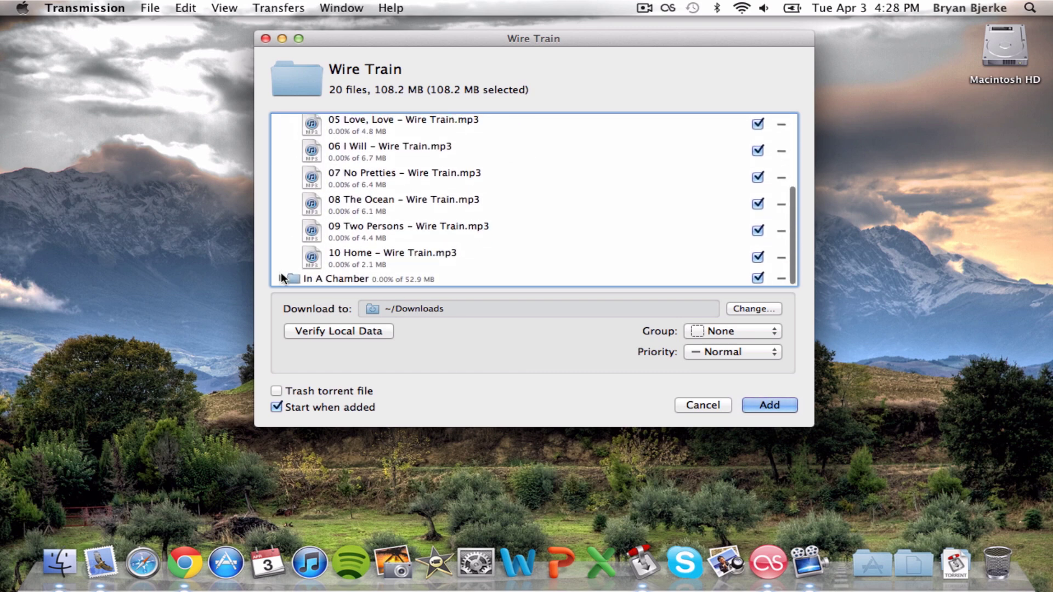
{"action": "left_click", "coordinate": [281, 278]}
{"action": "scroll", "coordinate": [598, 117], "scroll_direction": "down", "scroll_amount": 3}
{"action": "scroll", "coordinate": [597, 118], "scroll_direction": "up", "scroll_amount": 3}
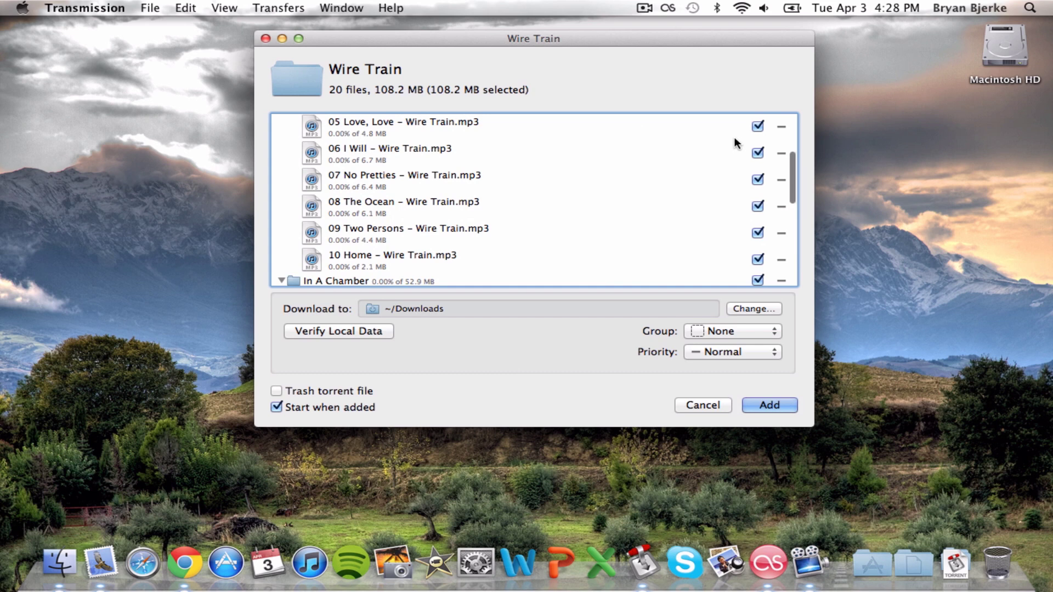
Step: Download only 'I Will' plus '03 When She Was A Girl', with track 03 high and I Will low priority
{"action": "right_click", "coordinate": [758, 155]}
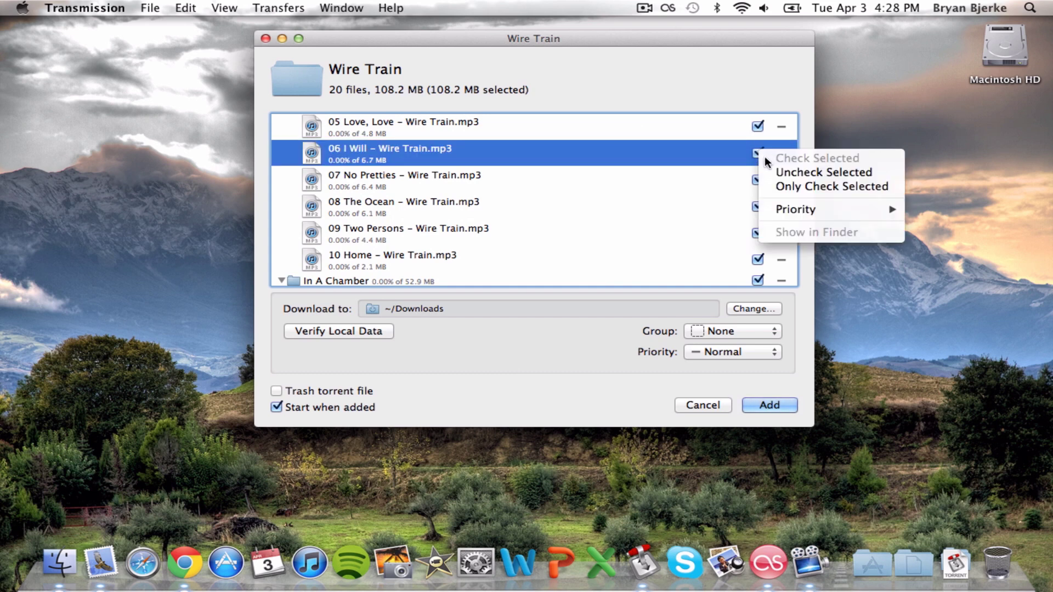
{"action": "left_click", "coordinate": [792, 186]}
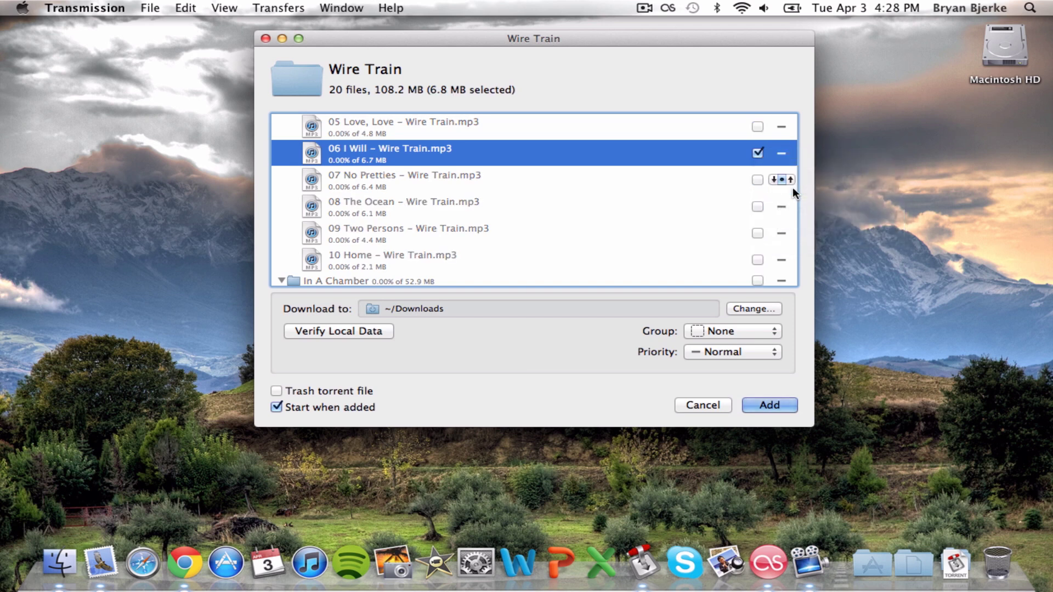
{"action": "scroll", "coordinate": [732, 203], "scroll_direction": "up", "scroll_amount": 5}
{"action": "scroll", "coordinate": [731, 198], "scroll_direction": "down", "scroll_amount": 4}
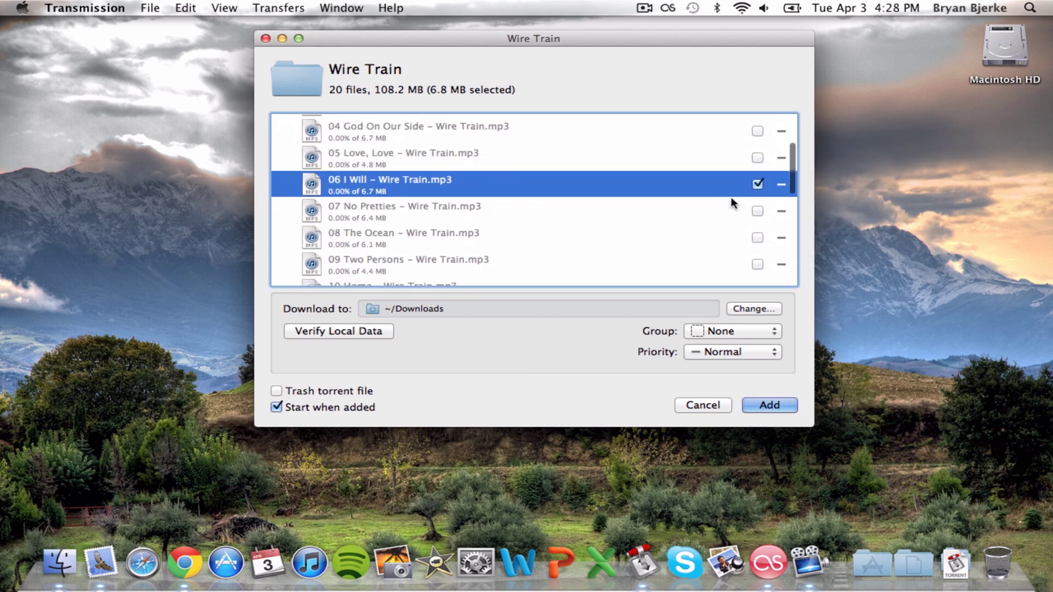
{"action": "scroll", "coordinate": [783, 189], "scroll_direction": "up", "scroll_amount": 3}
{"action": "left_click", "coordinate": [757, 195]}
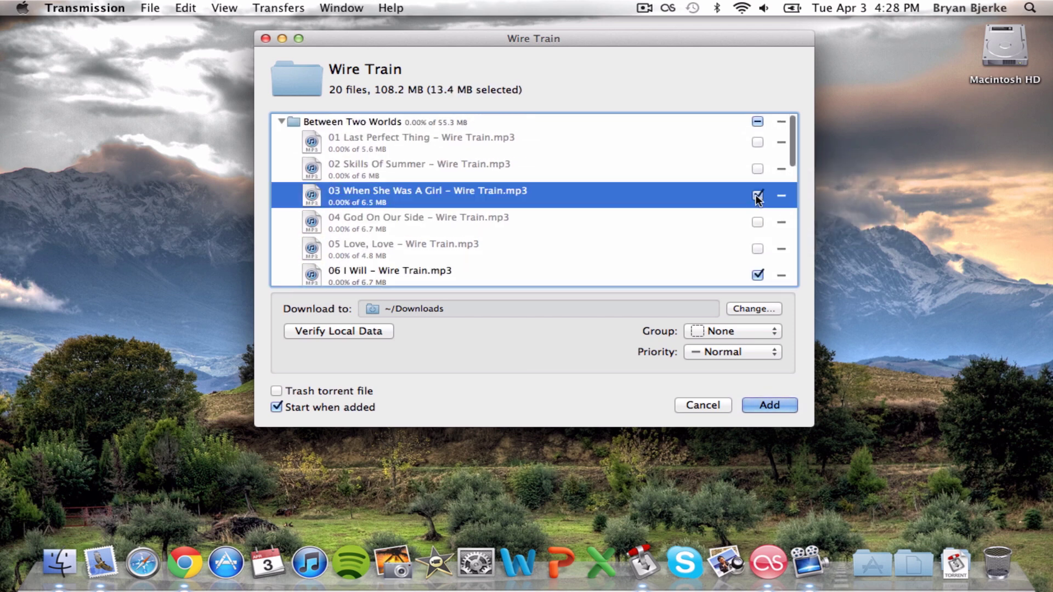
{"action": "scroll", "coordinate": [756, 199], "scroll_direction": "down", "scroll_amount": 2}
{"action": "mouse_move", "coordinate": [782, 149]}
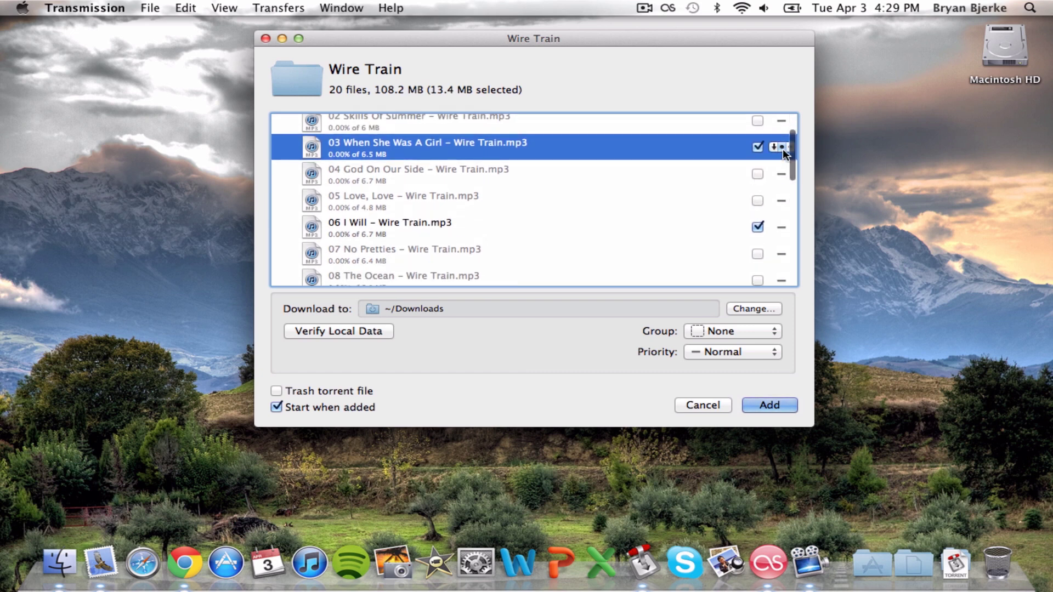
{"action": "left_click", "coordinate": [786, 147]}
{"action": "left_click", "coordinate": [771, 225]}
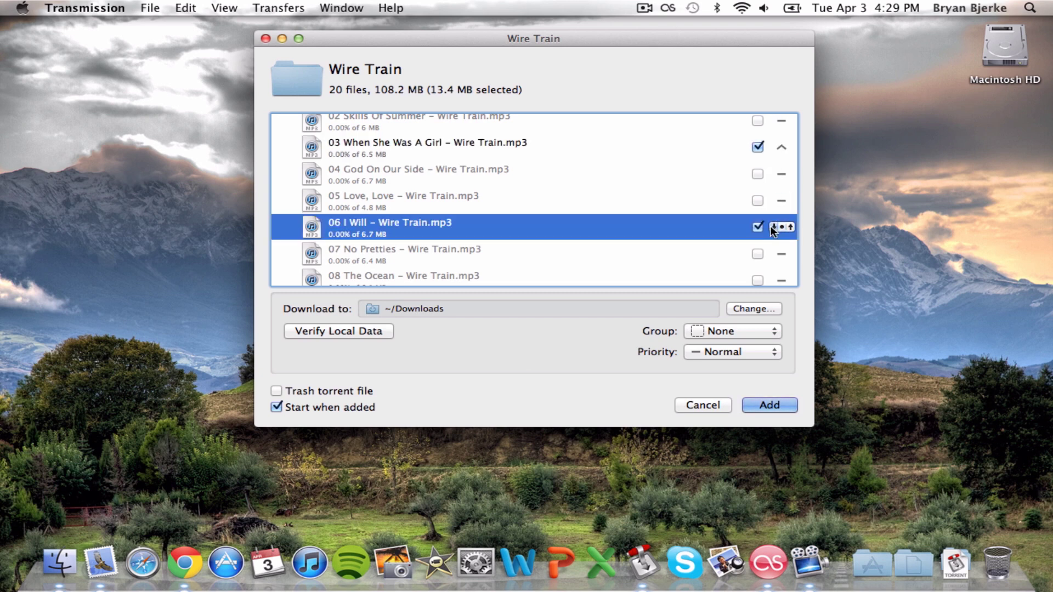
Step: Include the entire Between Two Worlds folder and collapse both album folders
{"action": "left_click", "coordinate": [681, 153]}
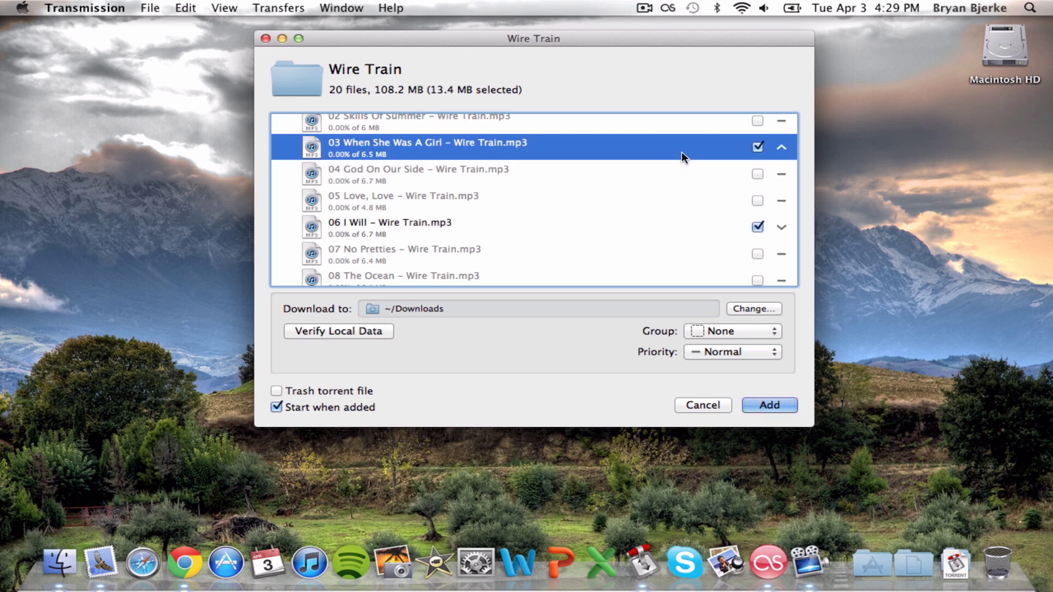
{"action": "left_click", "coordinate": [670, 246]}
{"action": "left_click", "coordinate": [664, 228]}
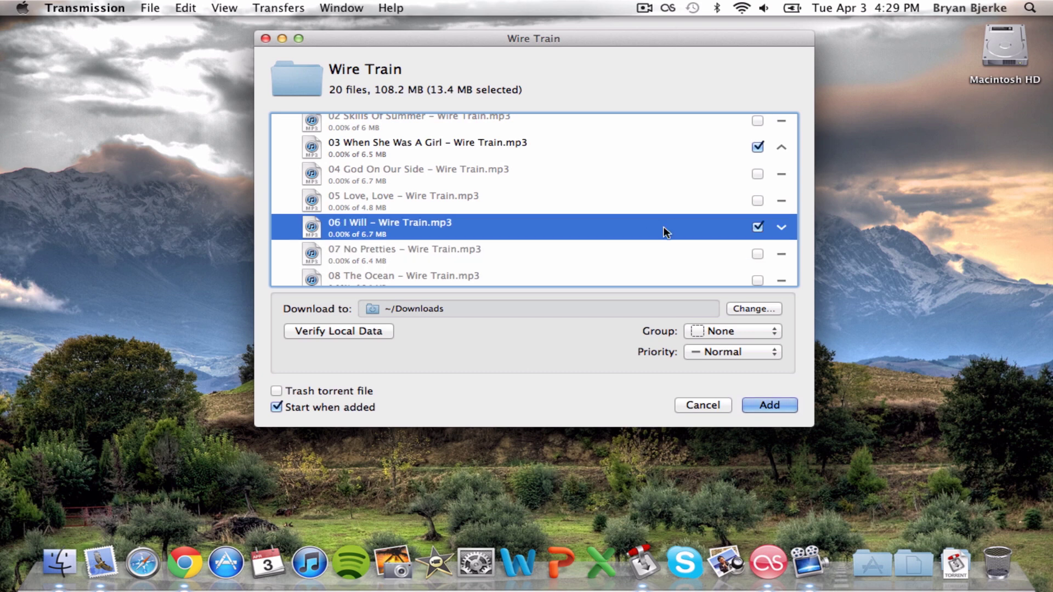
{"action": "scroll", "coordinate": [565, 146], "scroll_direction": "up", "scroll_amount": 3}
{"action": "left_click", "coordinate": [278, 121]}
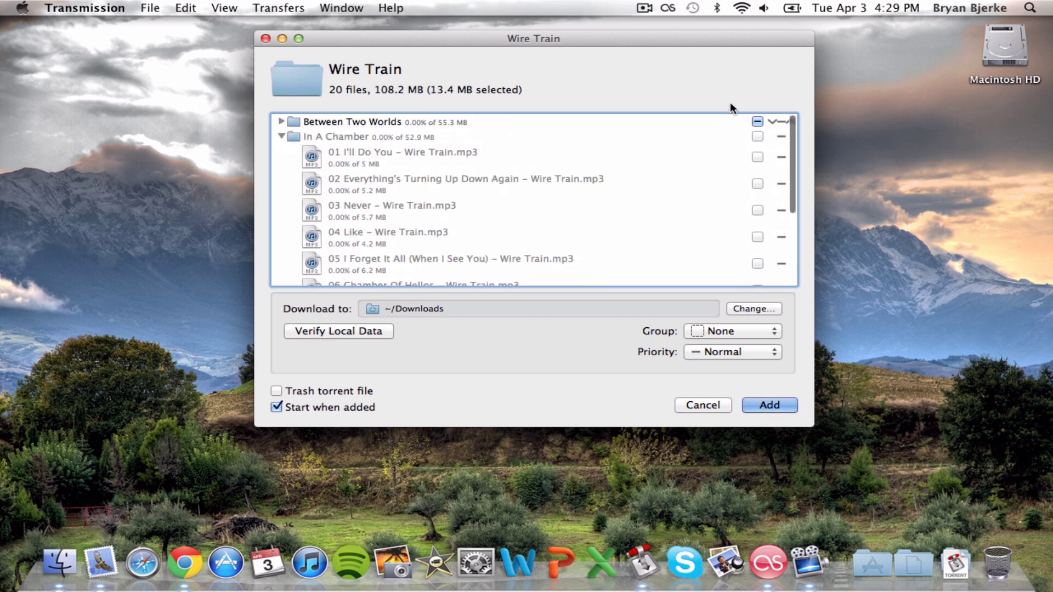
{"action": "left_click", "coordinate": [761, 120]}
{"action": "left_click", "coordinate": [759, 121]}
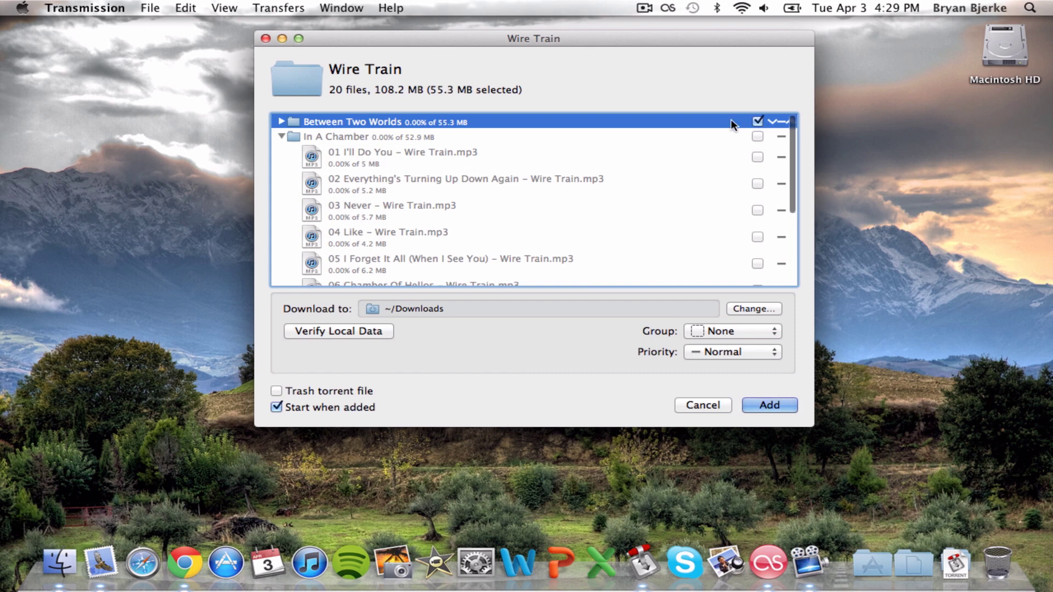
{"action": "left_click", "coordinate": [280, 136]}
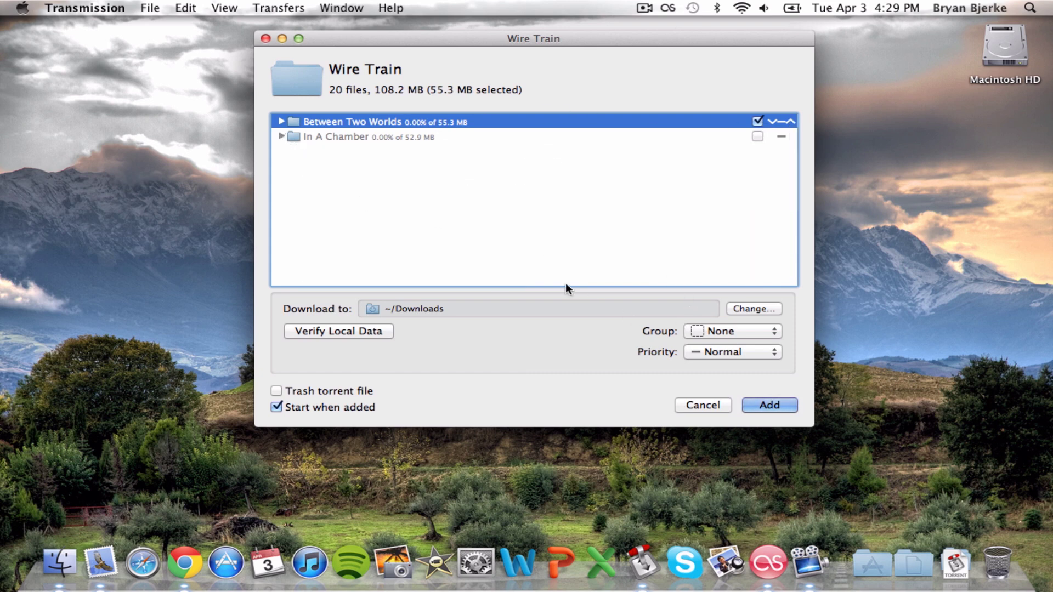
Step: Leave the Wire Train torrent at Normal priority and add it to the transfers
{"action": "left_click", "coordinate": [552, 273]}
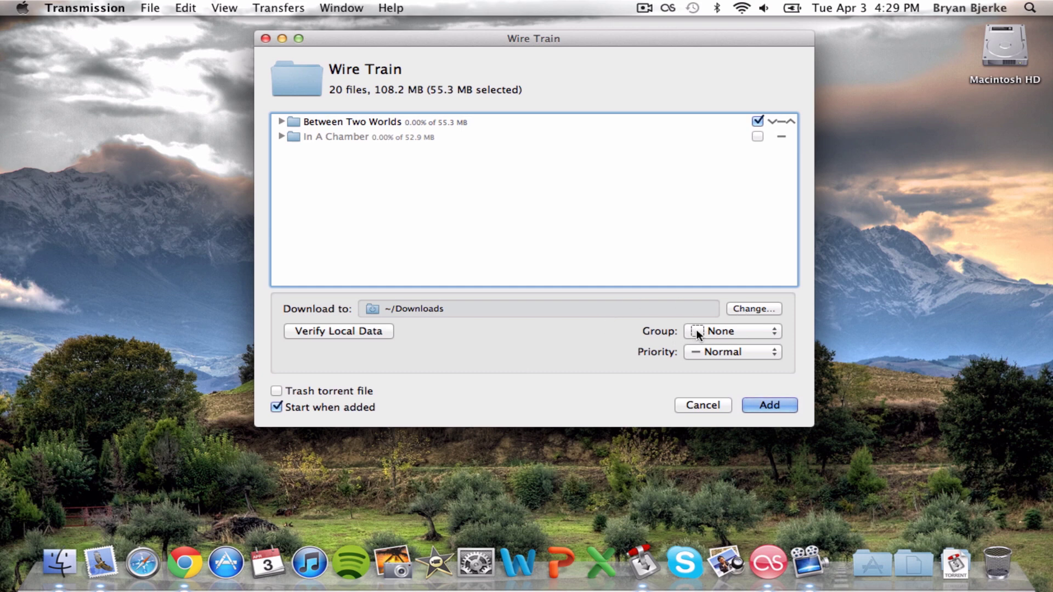
{"action": "left_click", "coordinate": [723, 350]}
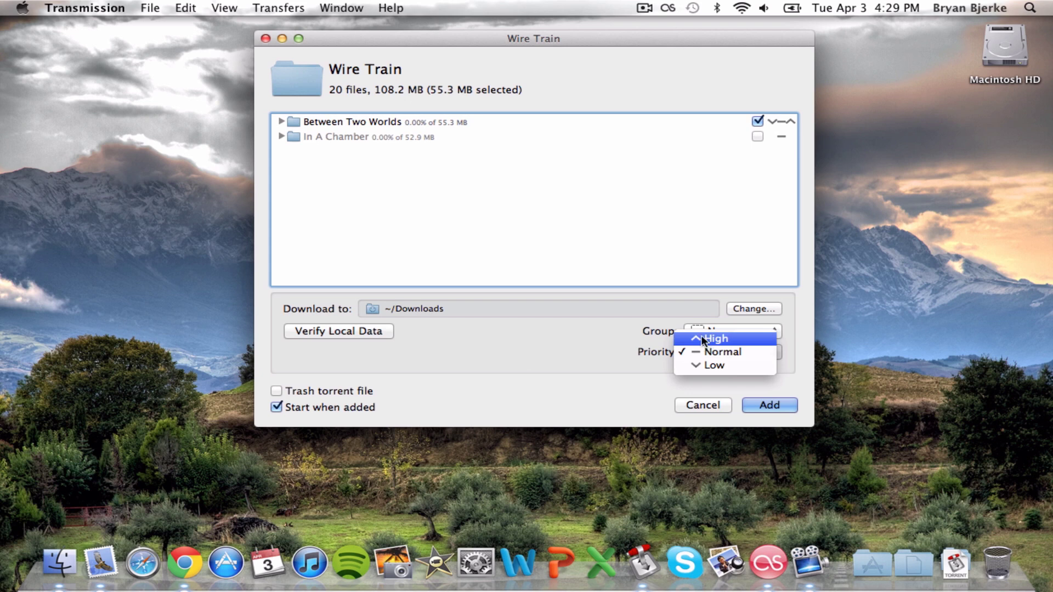
{"action": "left_click", "coordinate": [666, 295]}
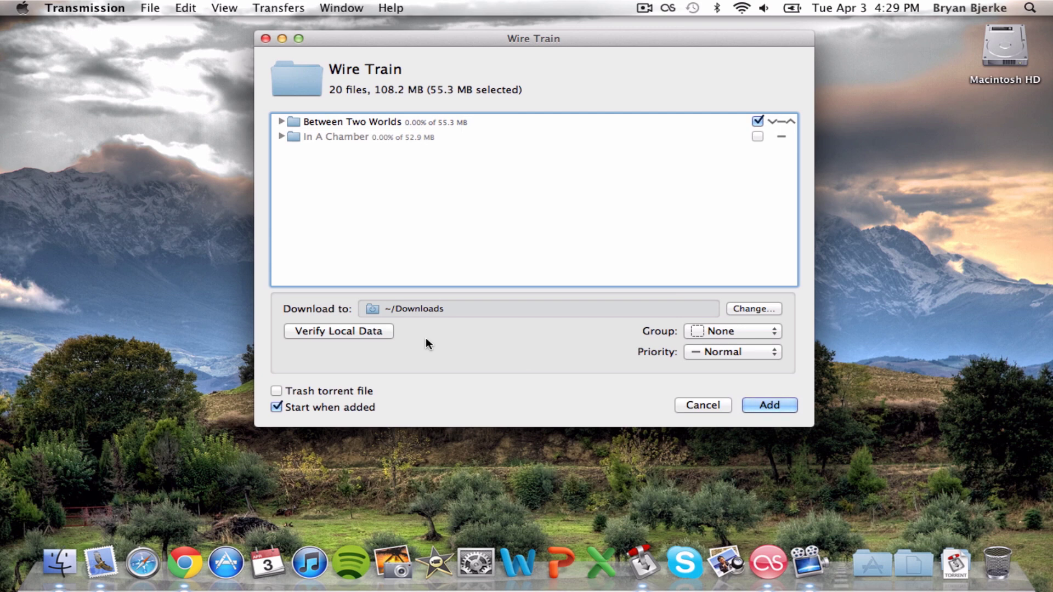
{"action": "left_click", "coordinate": [716, 349]}
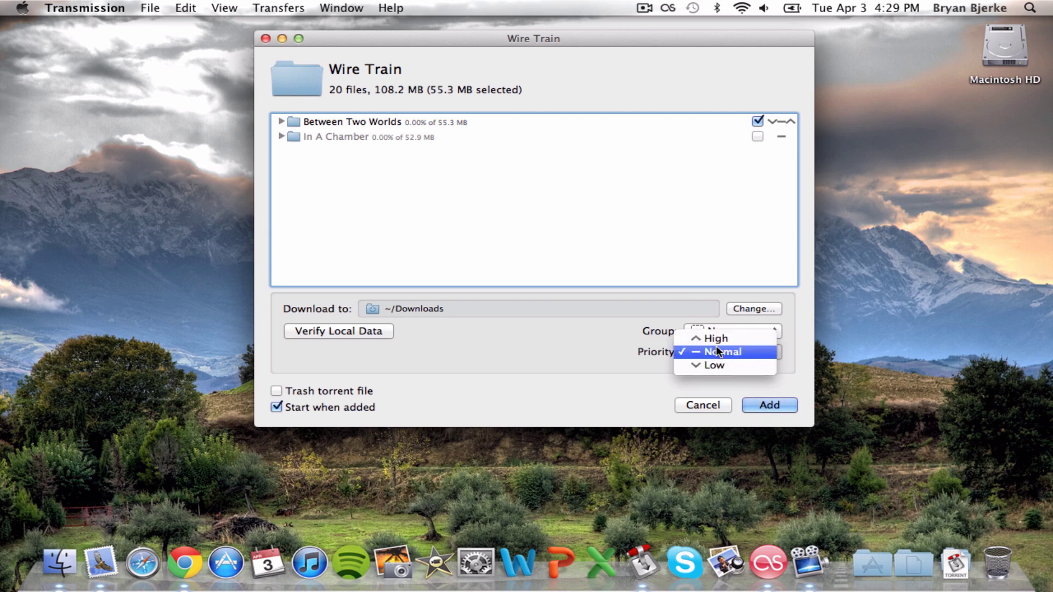
{"action": "left_click", "coordinate": [529, 325]}
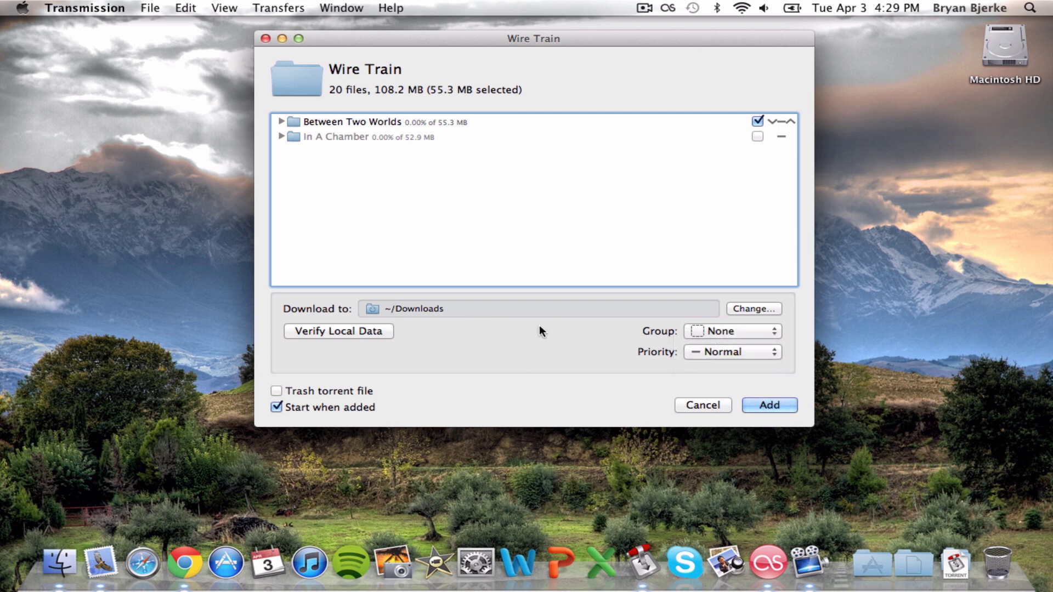
{"action": "left_click", "coordinate": [767, 401]}
Step: Pause the new Wire Train transfer at 0 KB of 108.2 MB
{"action": "left_click", "coordinate": [642, 586]}
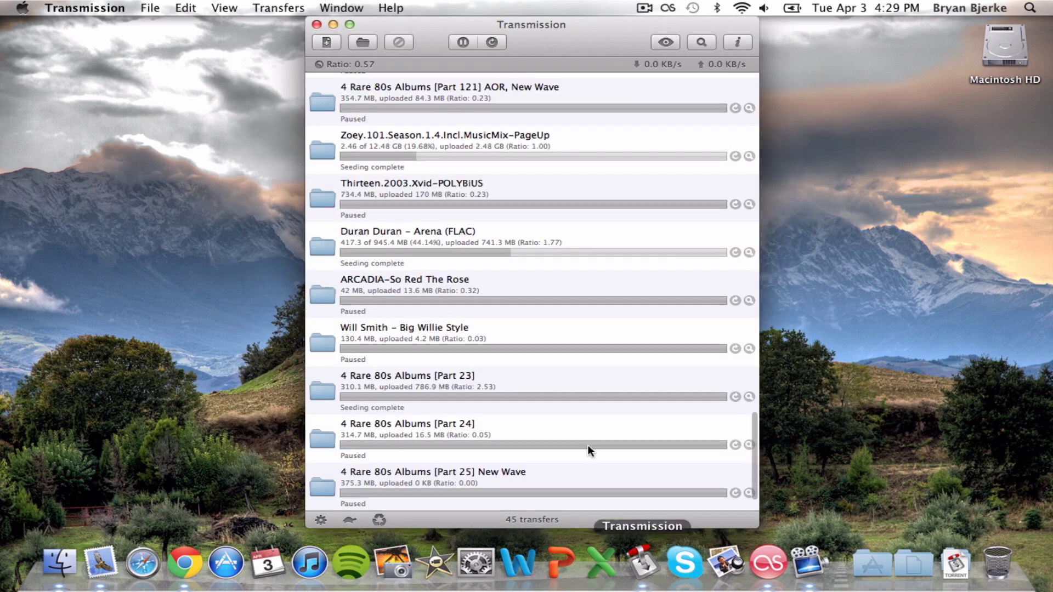
{"action": "scroll", "coordinate": [545, 387], "scroll_direction": "down", "scroll_amount": 5}
{"action": "left_click", "coordinate": [397, 484]}
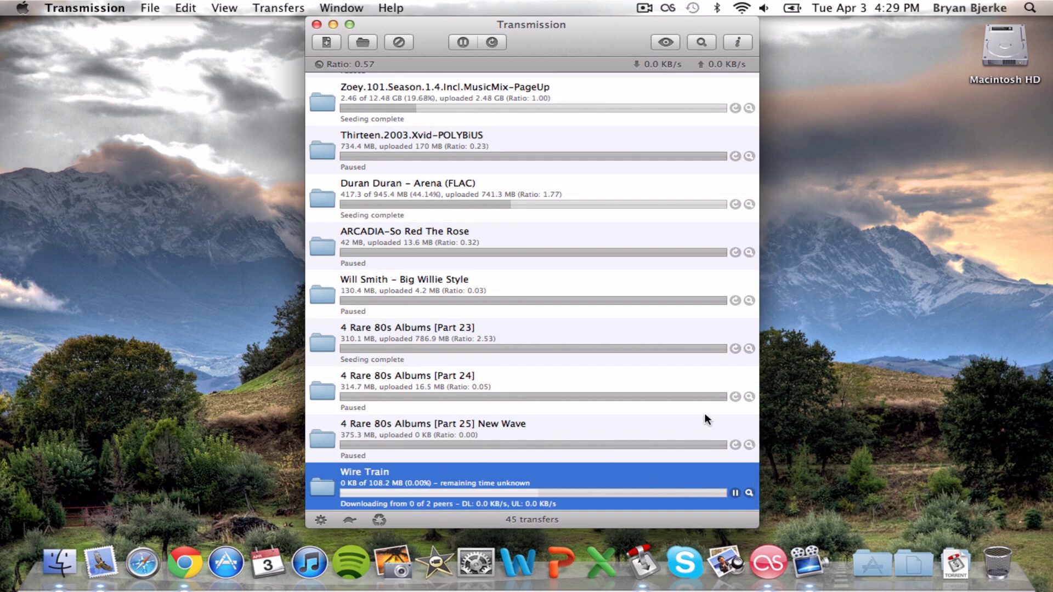
{"action": "left_click", "coordinate": [735, 492]}
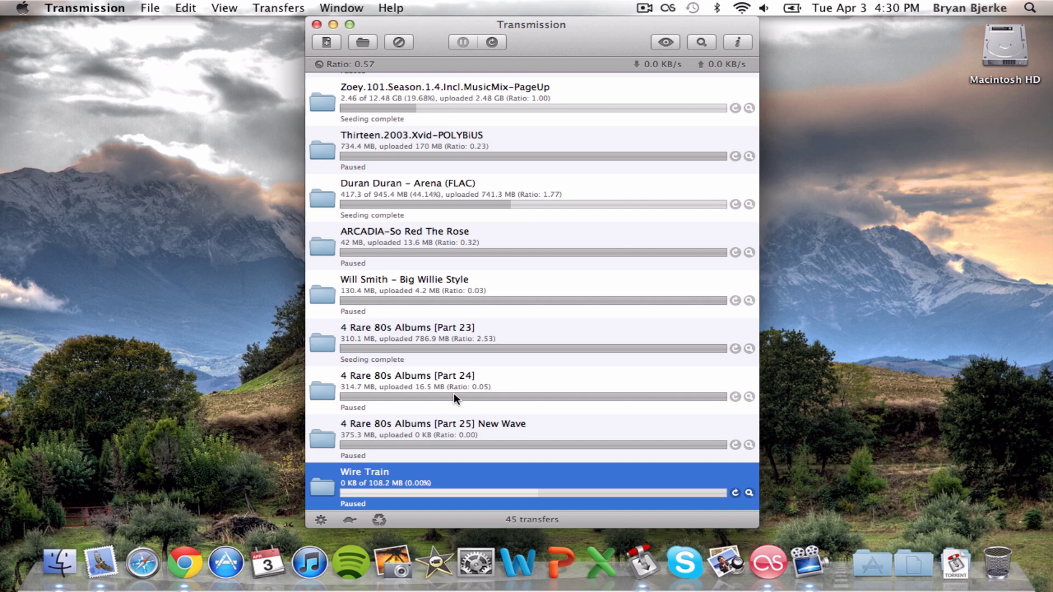
{"action": "left_click", "coordinate": [320, 519]}
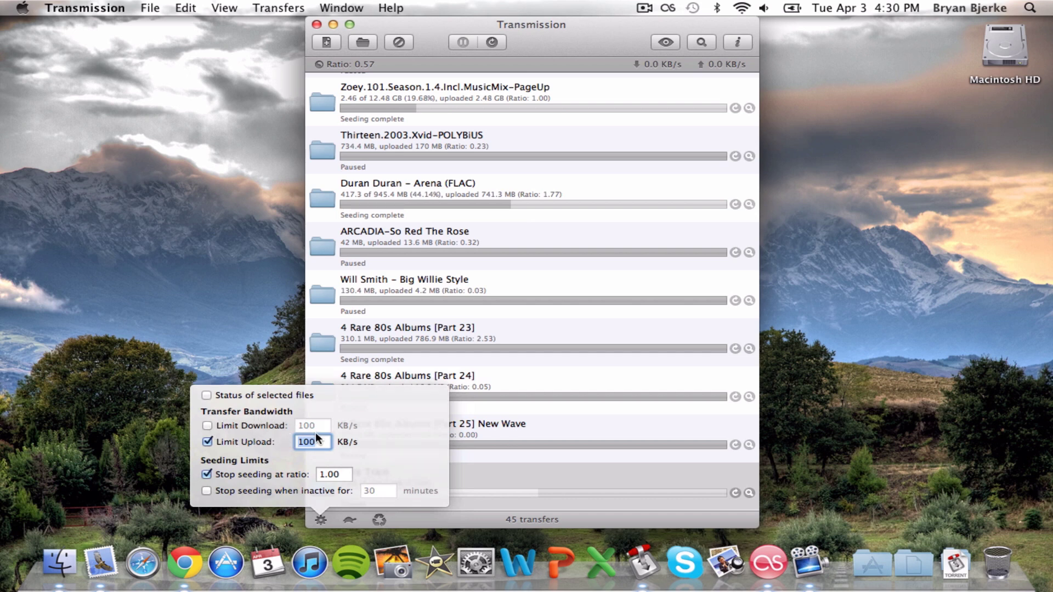
{"action": "left_click", "coordinate": [206, 426]}
{"action": "left_click", "coordinate": [207, 426]}
{"action": "left_click", "coordinate": [328, 476]}
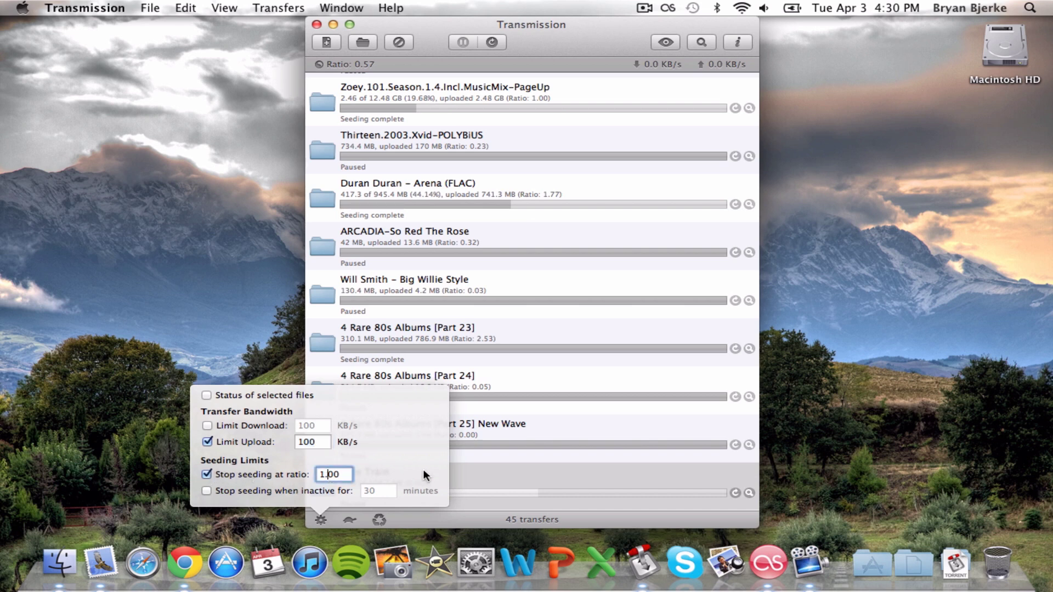
{"action": "left_click", "coordinate": [476, 478]}
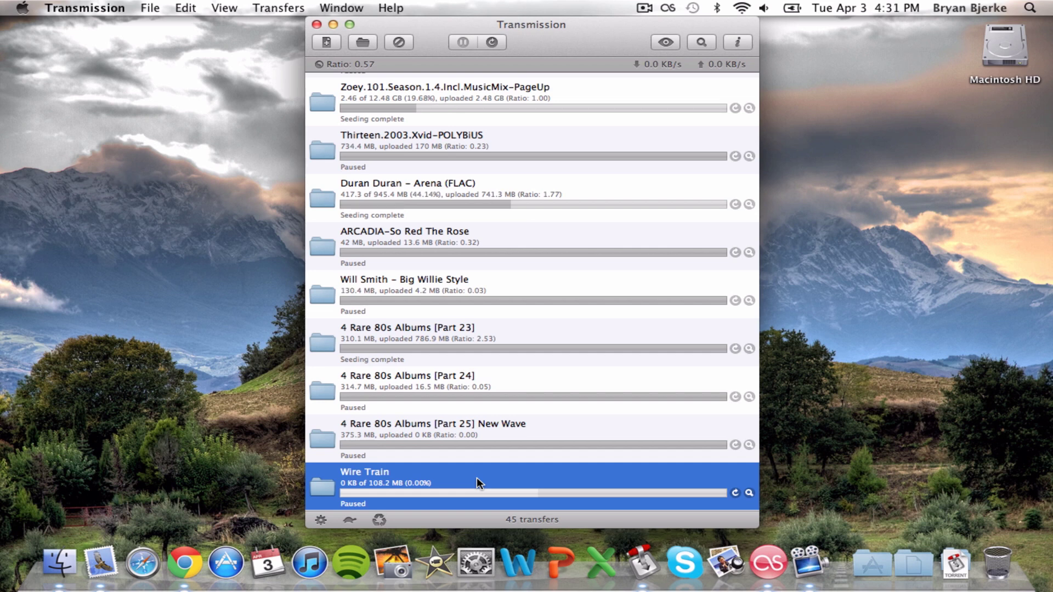
{"action": "left_click", "coordinate": [320, 519]}
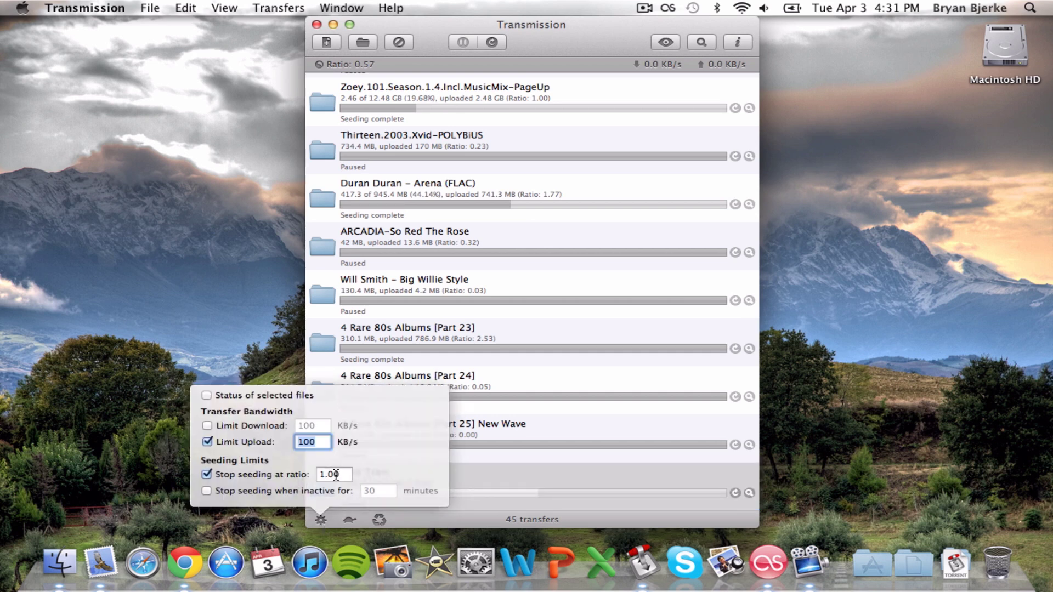
{"action": "left_click", "coordinate": [323, 475]}
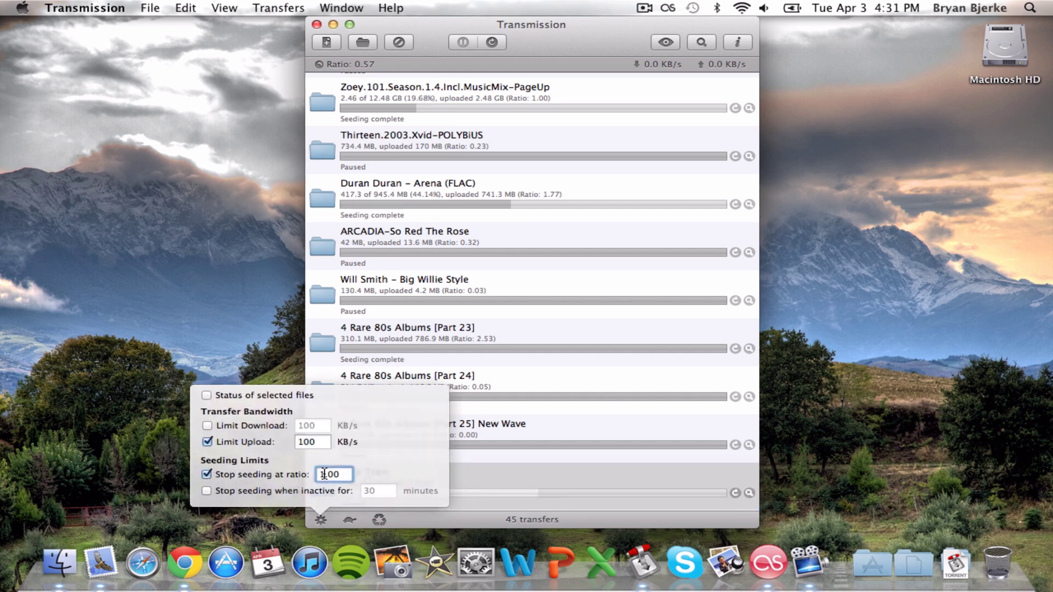
{"action": "left_click", "coordinate": [208, 473]}
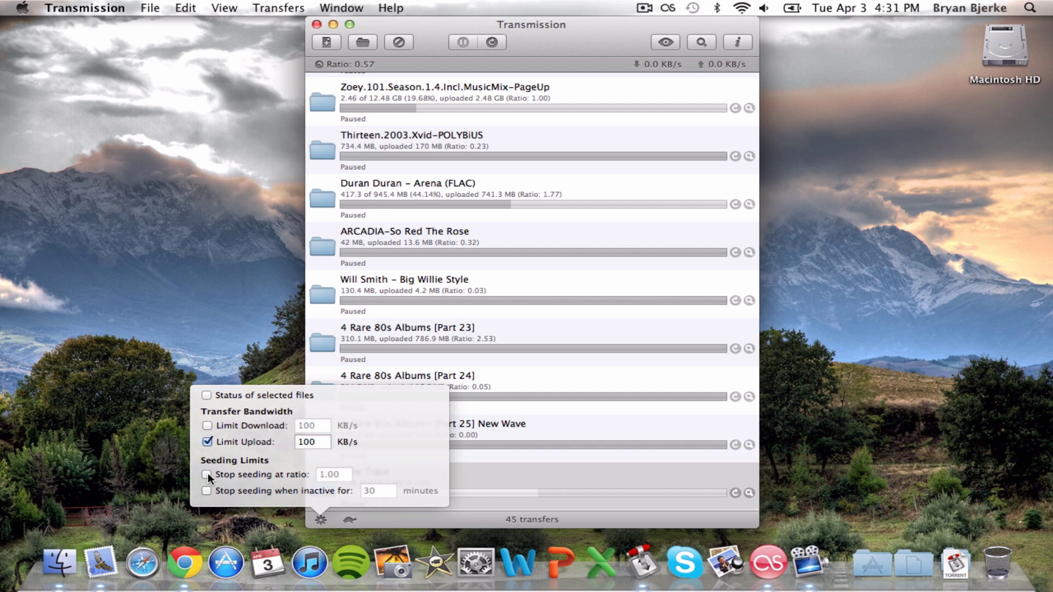
{"action": "left_click", "coordinate": [207, 472]}
{"action": "left_click", "coordinate": [207, 473]}
{"action": "left_click", "coordinate": [206, 489]}
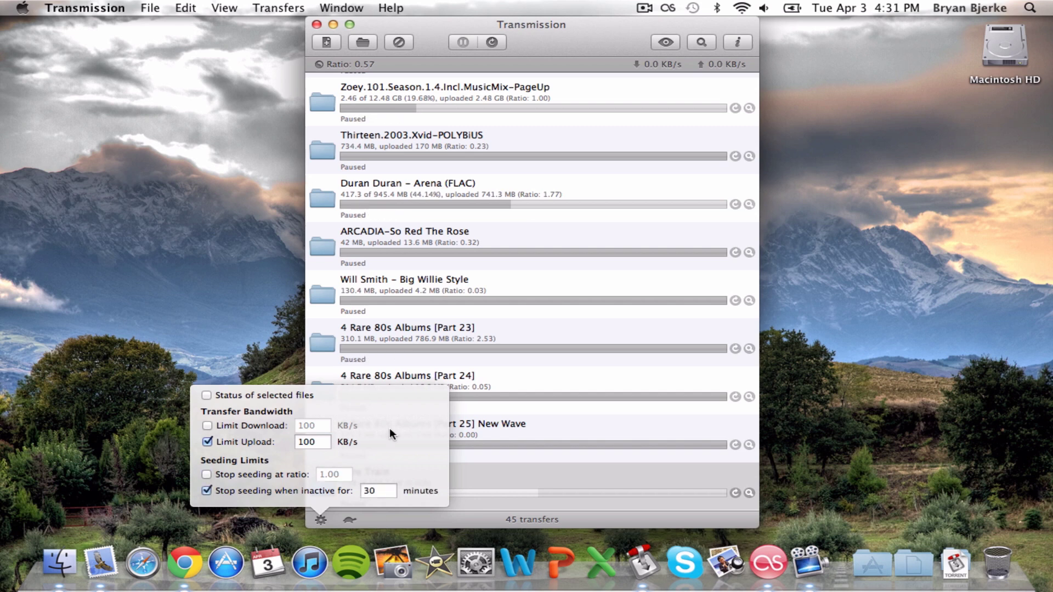
{"action": "left_click", "coordinate": [211, 489]}
{"action": "left_click", "coordinate": [207, 474]}
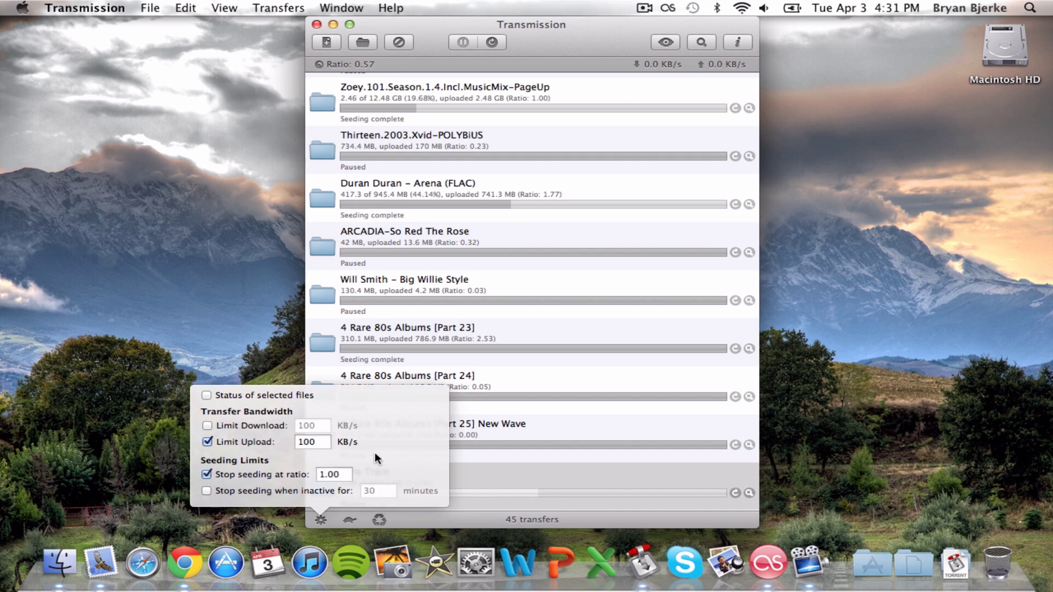
{"action": "left_click", "coordinate": [521, 426]}
{"action": "left_click", "coordinate": [510, 482]}
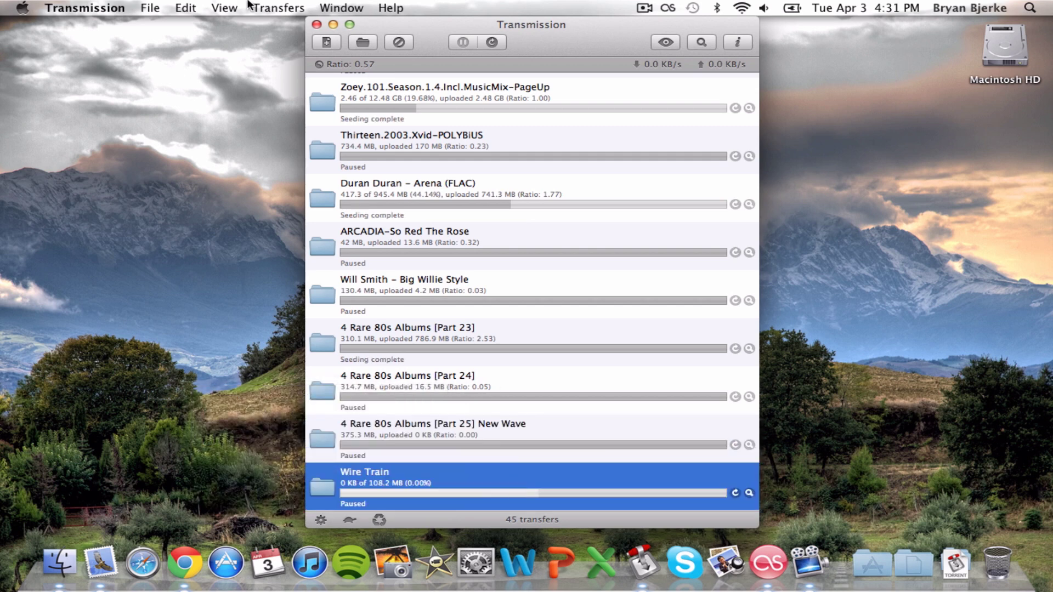
{"action": "left_click", "coordinate": [70, 8]}
Step: In Bandwidth preferences, keep the speed-limit schedule set to every day
{"action": "left_click", "coordinate": [86, 74]}
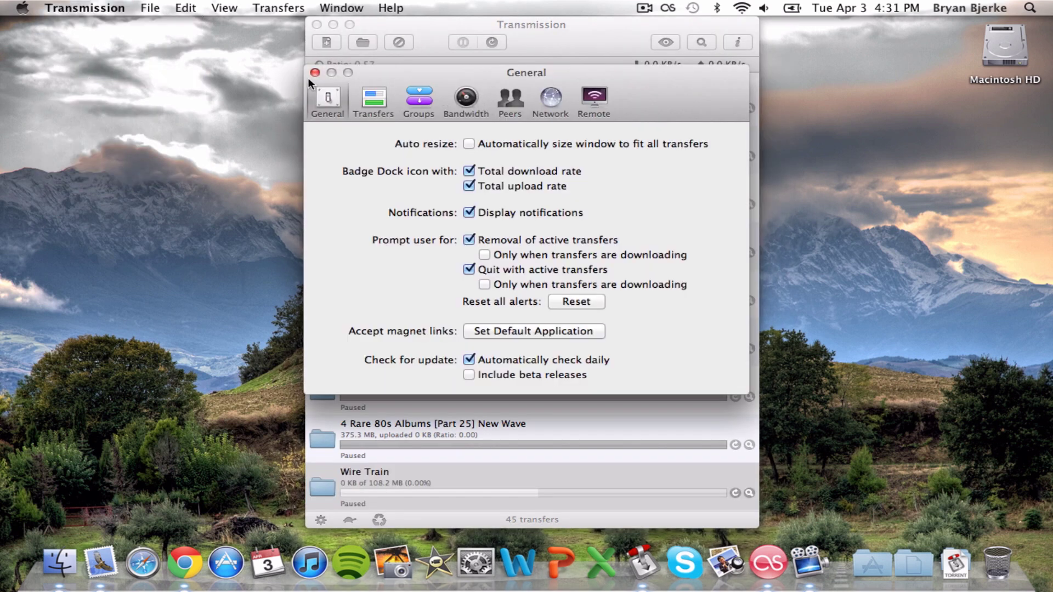
{"action": "left_click", "coordinate": [470, 100]}
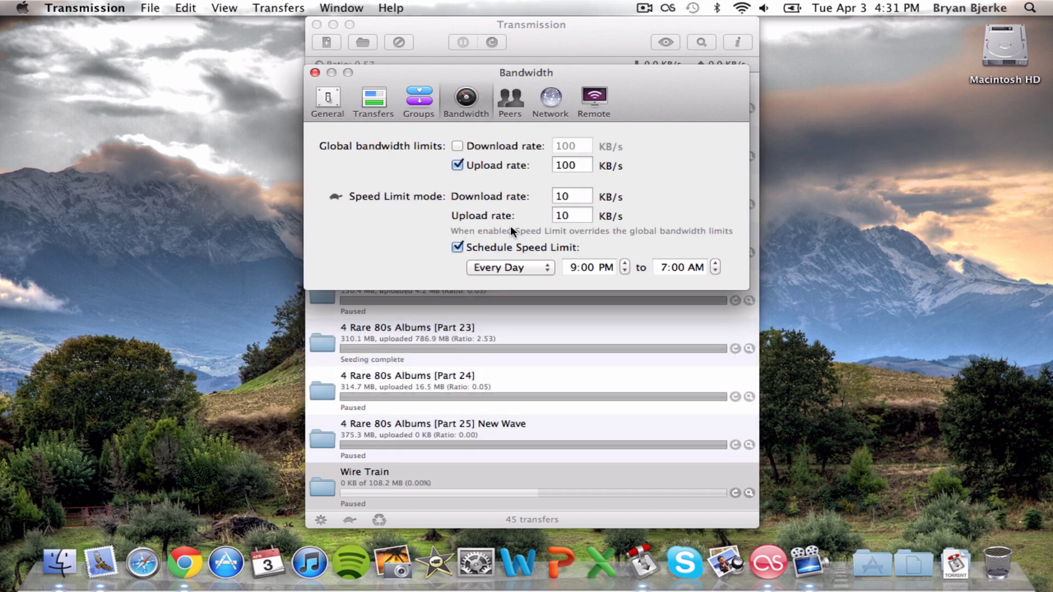
{"action": "left_click", "coordinate": [517, 264]}
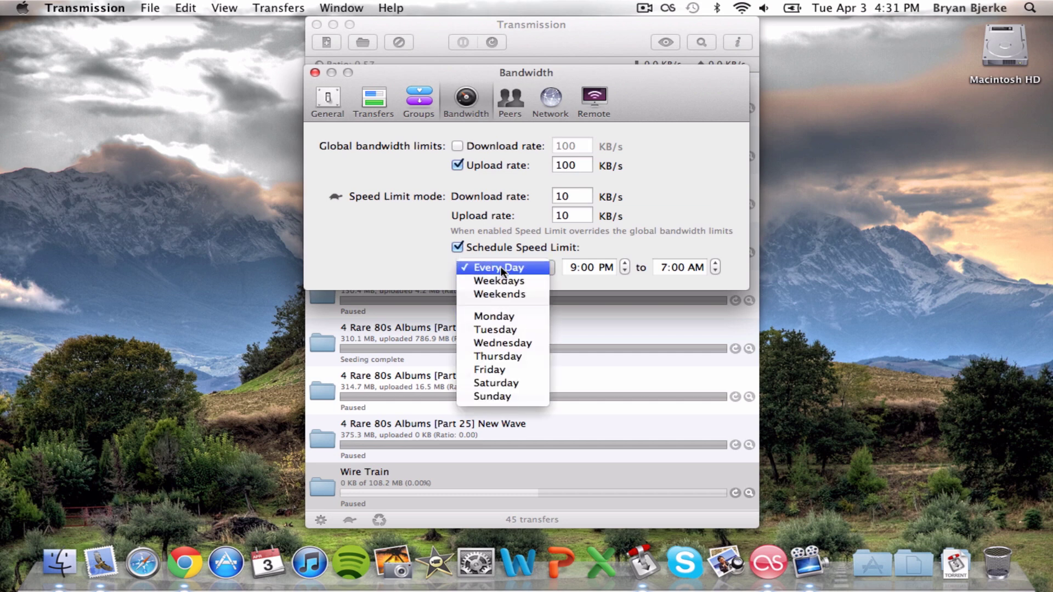
{"action": "left_click", "coordinate": [500, 267]}
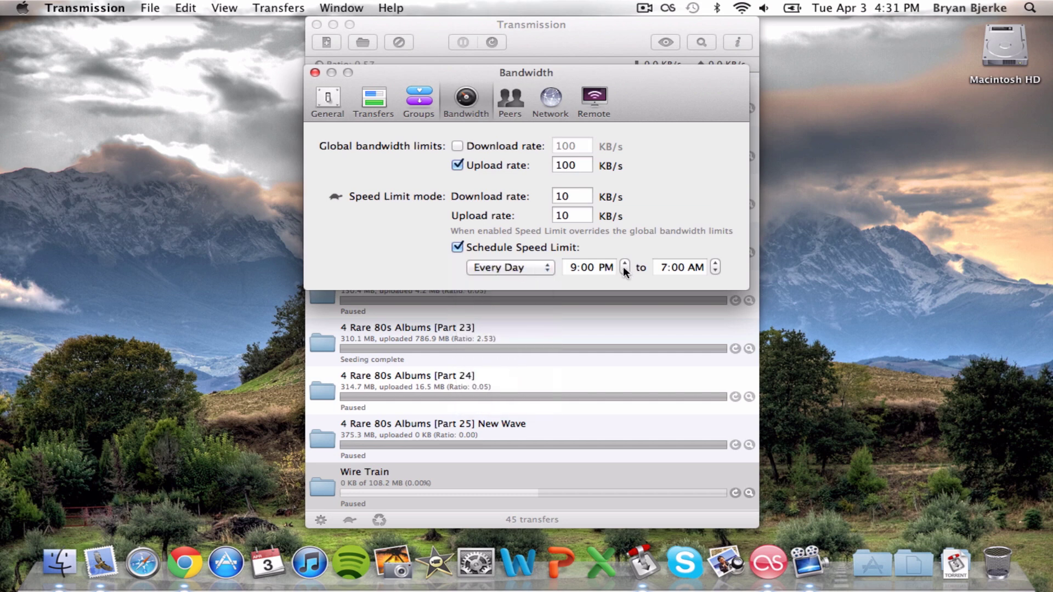
Step: Set the schedule from 9:00 AM to 7:00 PM, then turn Schedule Speed Limit off
{"action": "left_click", "coordinate": [610, 267]}
{"action": "left_click", "coordinate": [625, 265]}
{"action": "left_click", "coordinate": [695, 267]}
{"action": "left_click", "coordinate": [716, 264]}
{"action": "left_click", "coordinate": [599, 267]}
{"action": "left_click", "coordinate": [674, 268]}
{"action": "left_click", "coordinate": [458, 246]}
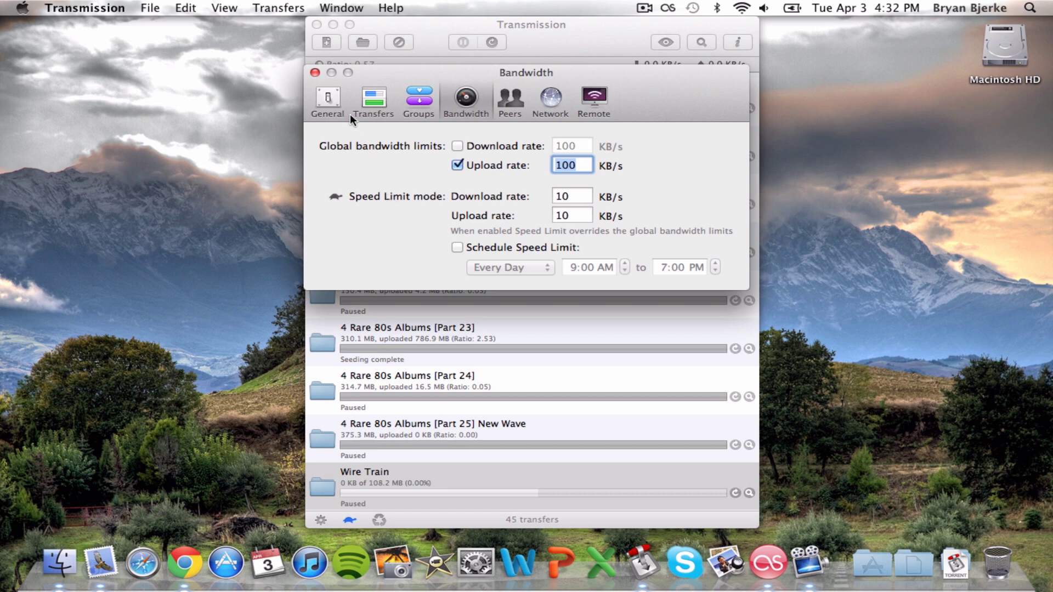
Step: Close preferences and remove the 4 Rare 80s Albums [Part 25] New Wave transfer with its data
{"action": "left_click", "coordinate": [315, 72]}
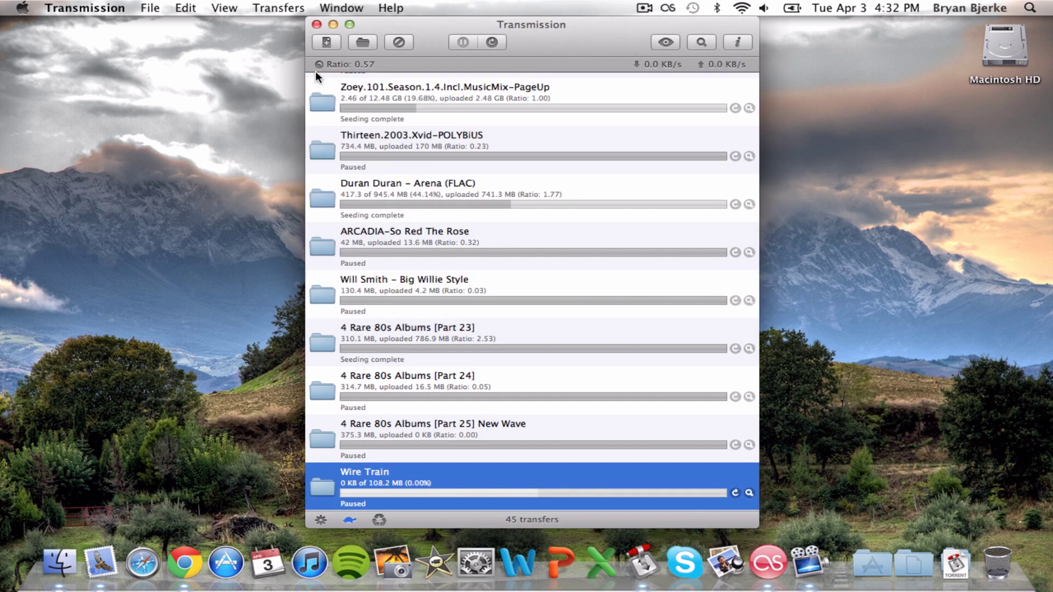
{"action": "scroll", "coordinate": [393, 200], "scroll_direction": "down", "scroll_amount": 2}
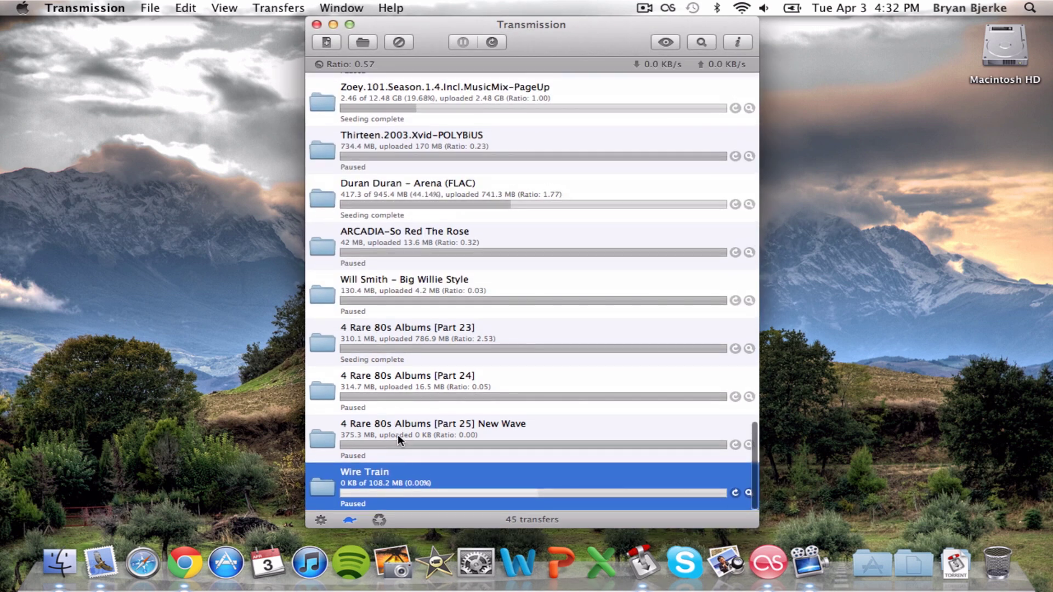
{"action": "left_click", "coordinate": [397, 435]}
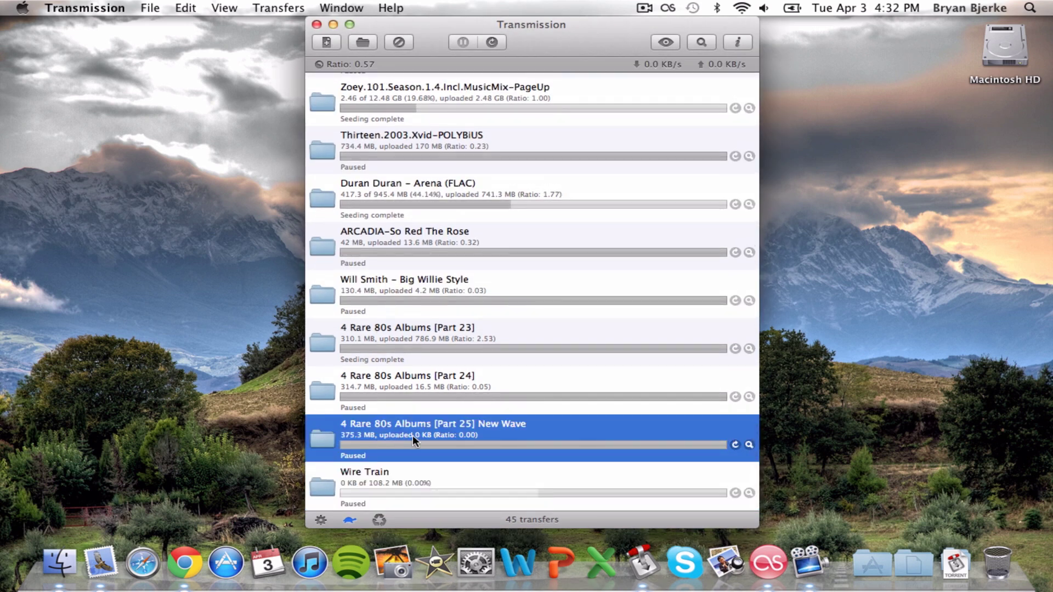
{"action": "right_click", "coordinate": [412, 435]}
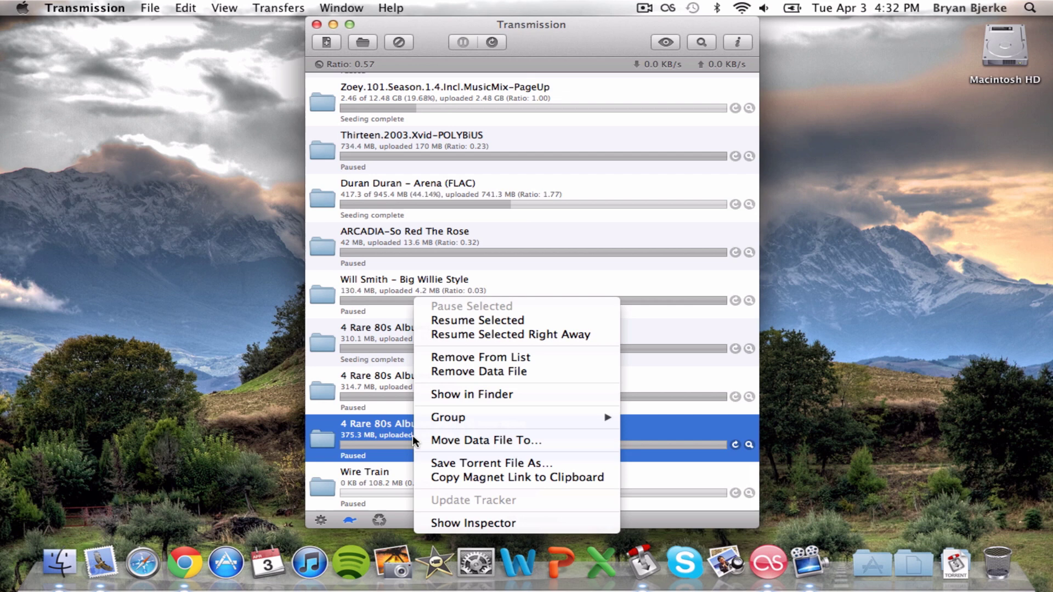
{"action": "left_click", "coordinate": [472, 371]}
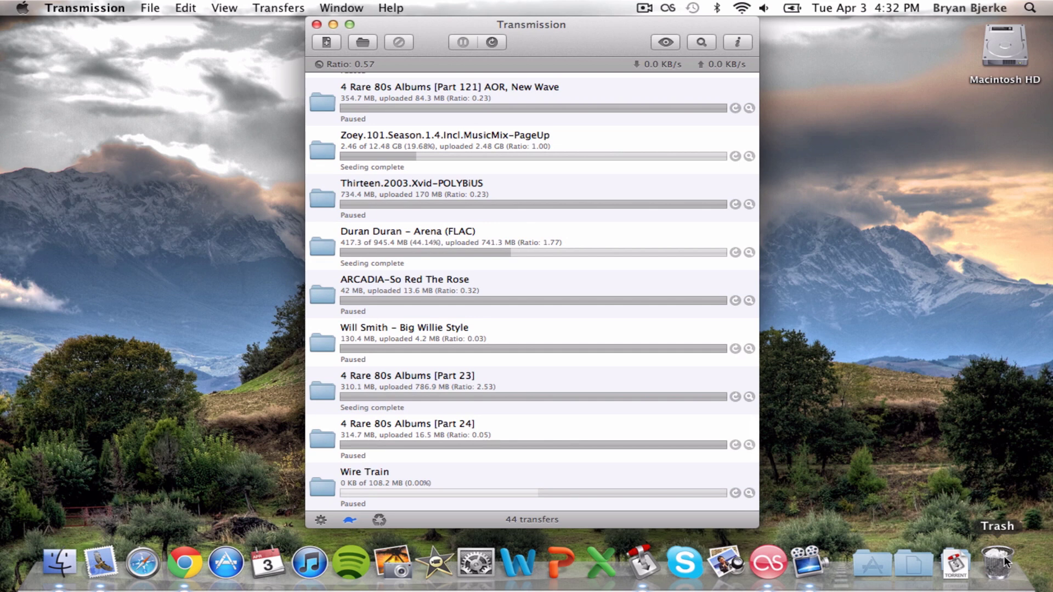
{"action": "left_click", "coordinate": [322, 343]}
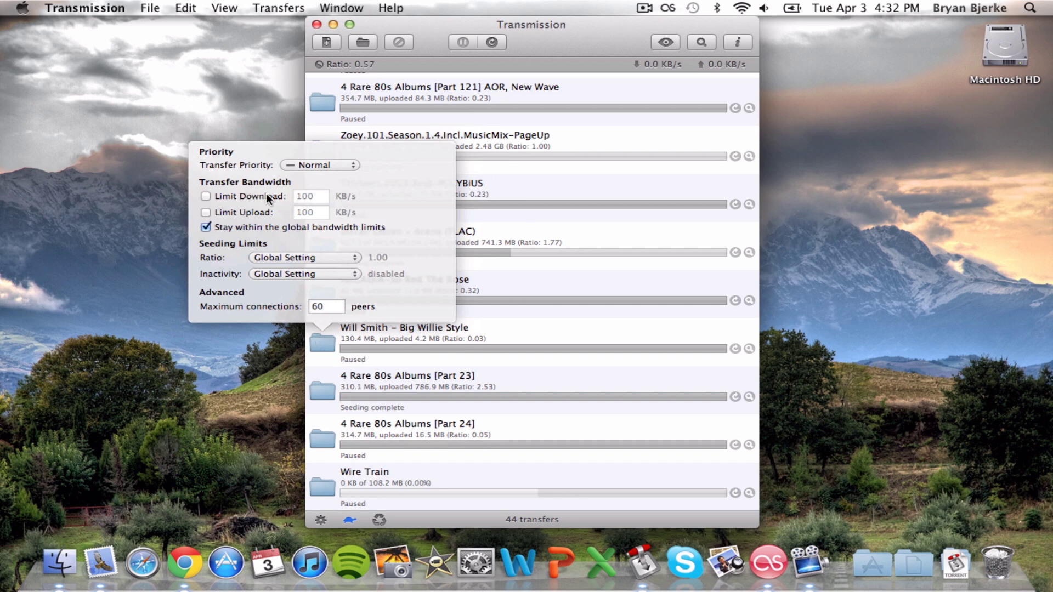
{"action": "left_click", "coordinate": [310, 165]}
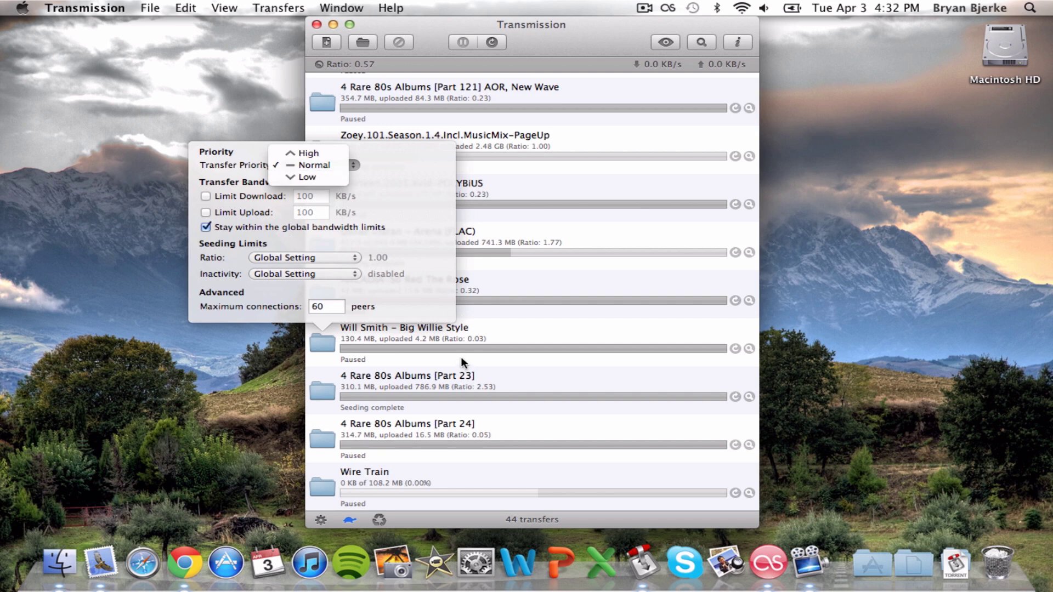
{"action": "left_click", "coordinate": [486, 340]}
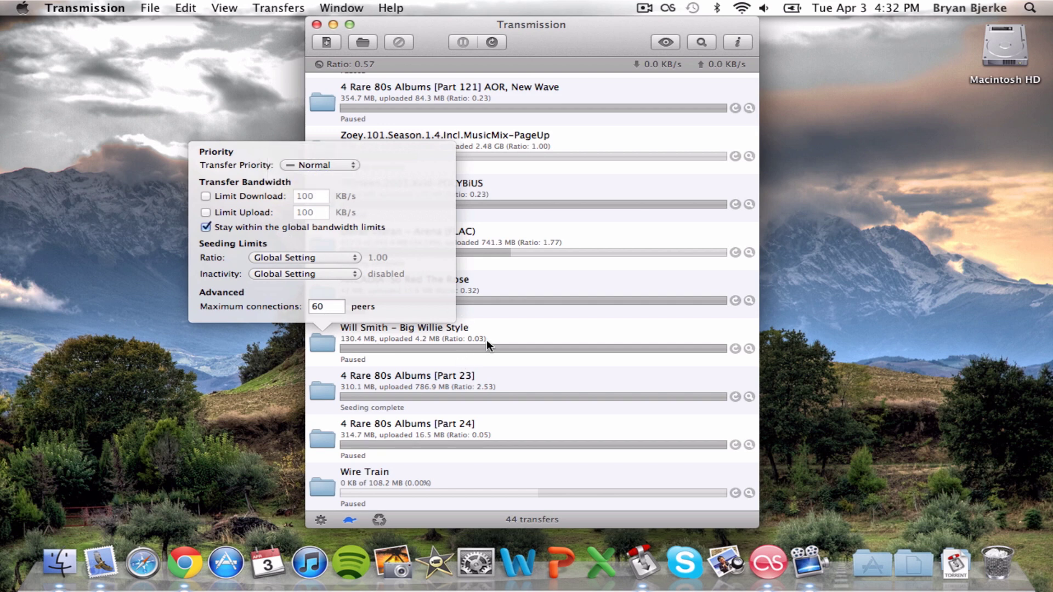
{"action": "double_click", "coordinate": [318, 307]}
{"action": "left_click", "coordinate": [515, 337]}
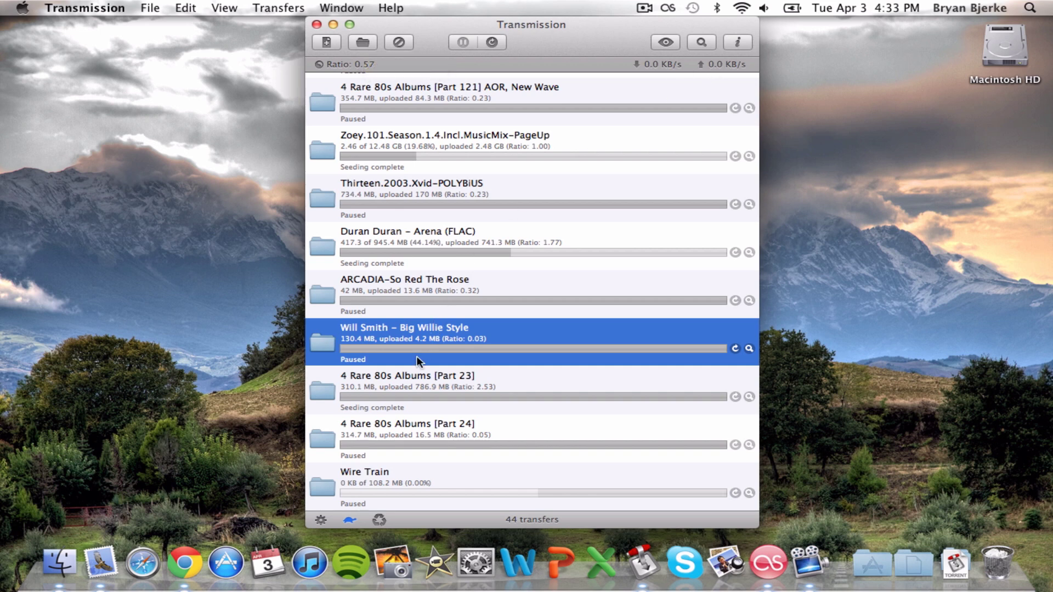
Step: Open the Part 23 inspector and reveal the Boom Boom Room – Stretch folder in Finder
{"action": "left_click", "coordinate": [402, 383]}
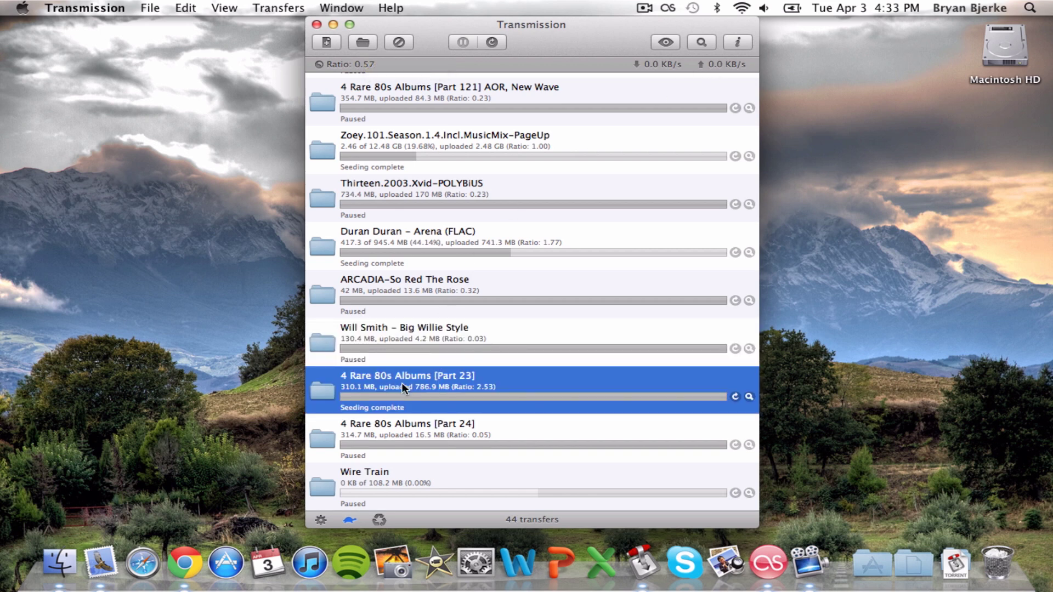
{"action": "double_click", "coordinate": [402, 383]}
{"action": "left_click", "coordinate": [418, 95]}
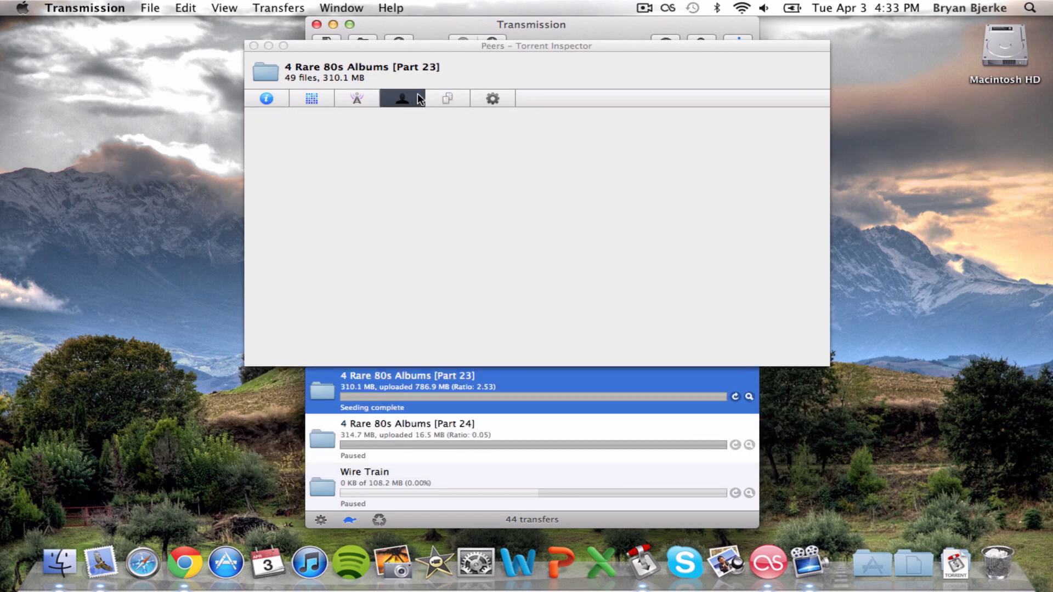
{"action": "left_click", "coordinate": [440, 94]}
{"action": "left_click", "coordinate": [338, 119]}
{"action": "double_click", "coordinate": [338, 119]}
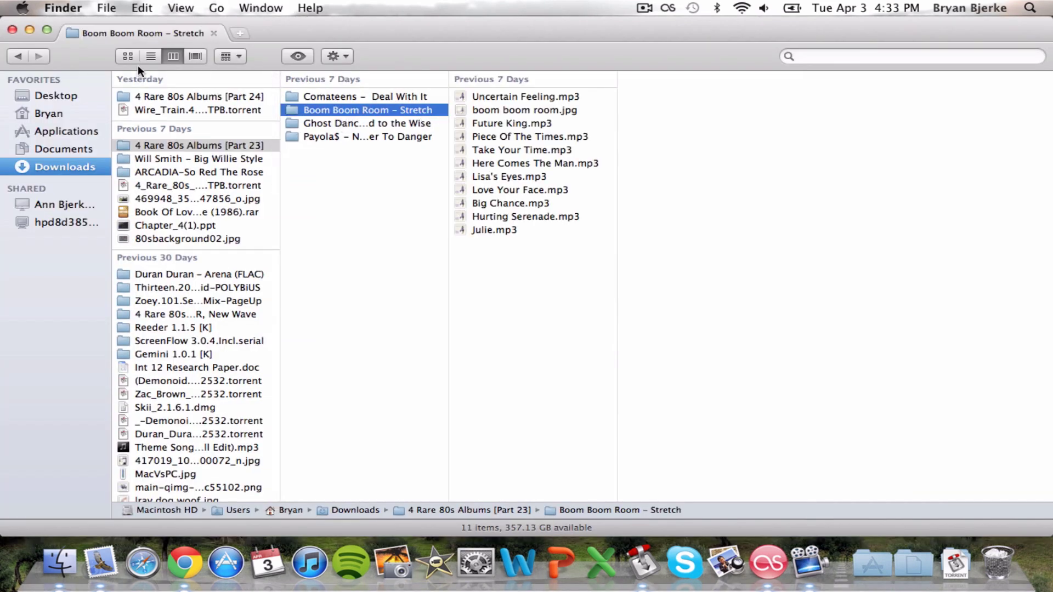
{"action": "left_click", "coordinate": [12, 30]}
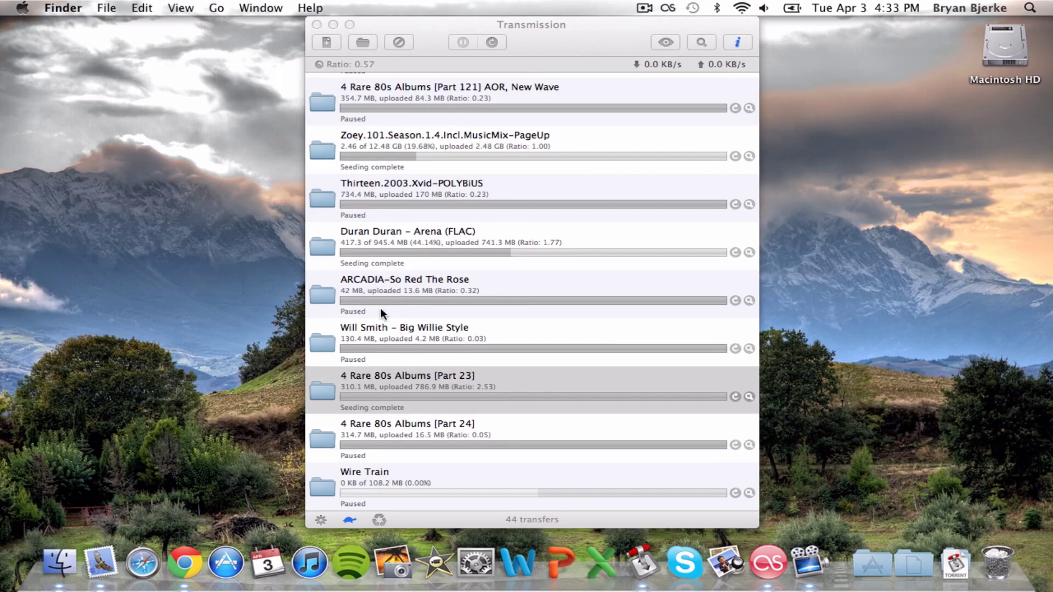
Step: Reopen the Part 23 inspector and check its tracker list
{"action": "left_click", "coordinate": [409, 384]}
{"action": "double_click", "coordinate": [408, 383]}
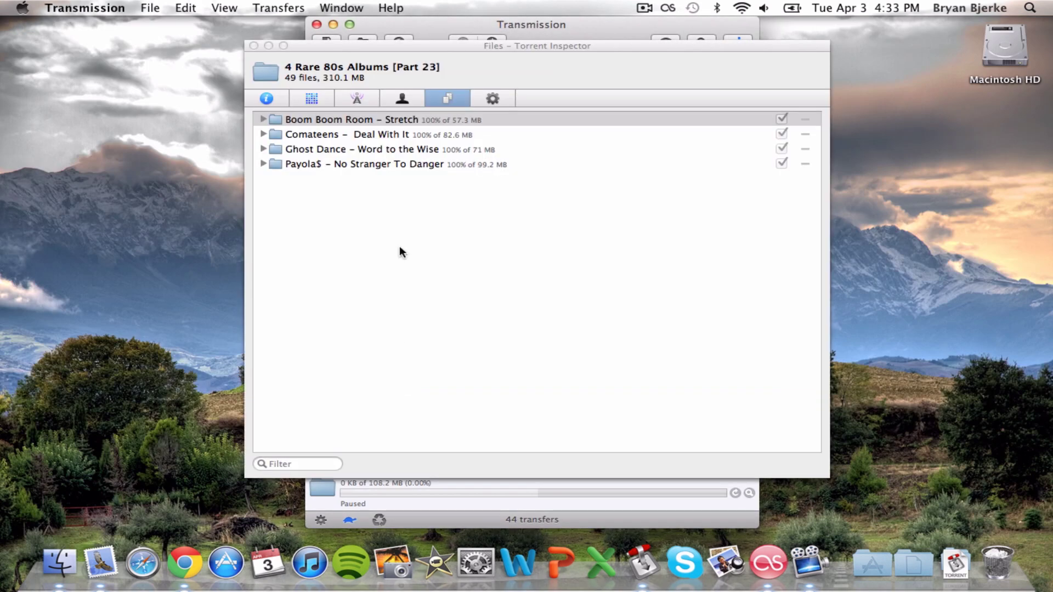
{"action": "left_click", "coordinate": [402, 98]}
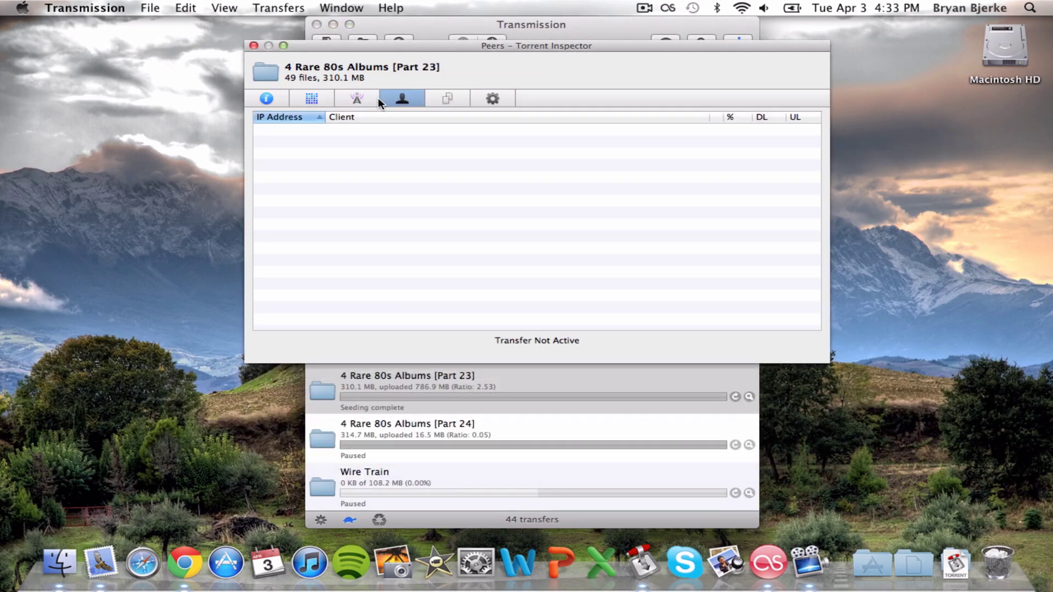
{"action": "left_click", "coordinate": [362, 99]}
{"action": "left_click", "coordinate": [254, 46]}
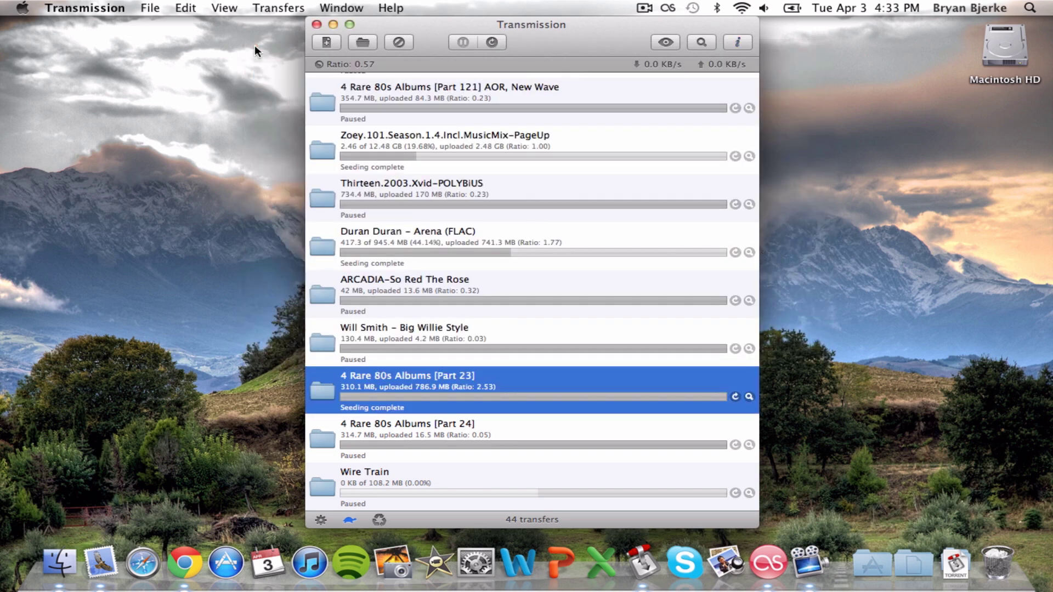
{"action": "double_click", "coordinate": [414, 387]}
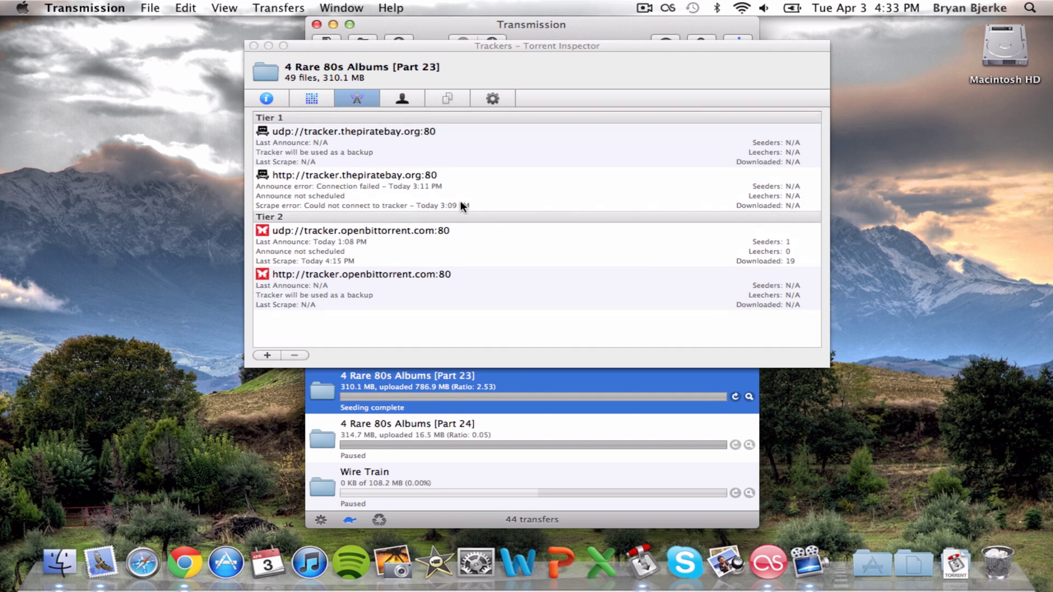
Step: Review the Activity, General Info, Peers and Files tabs, selecting the album folders
{"action": "left_click", "coordinate": [311, 99]}
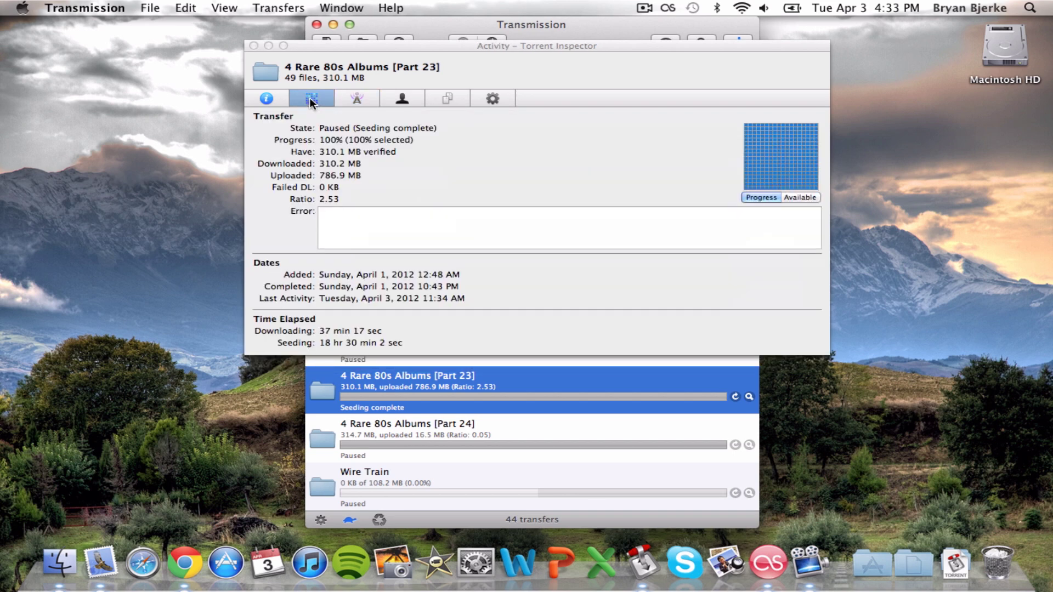
{"action": "left_click", "coordinate": [266, 99]}
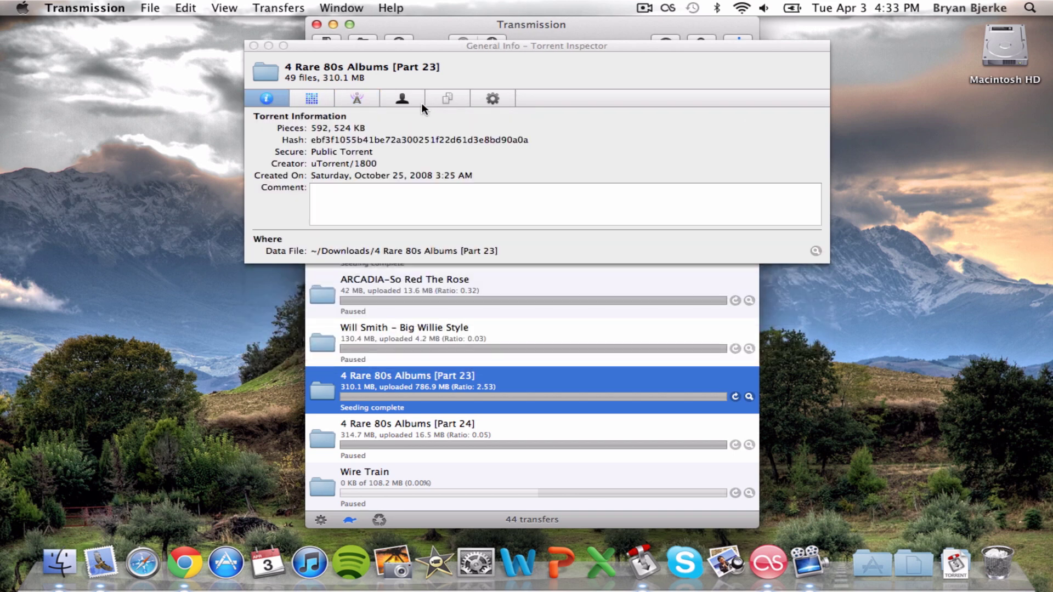
{"action": "left_click", "coordinate": [414, 101]}
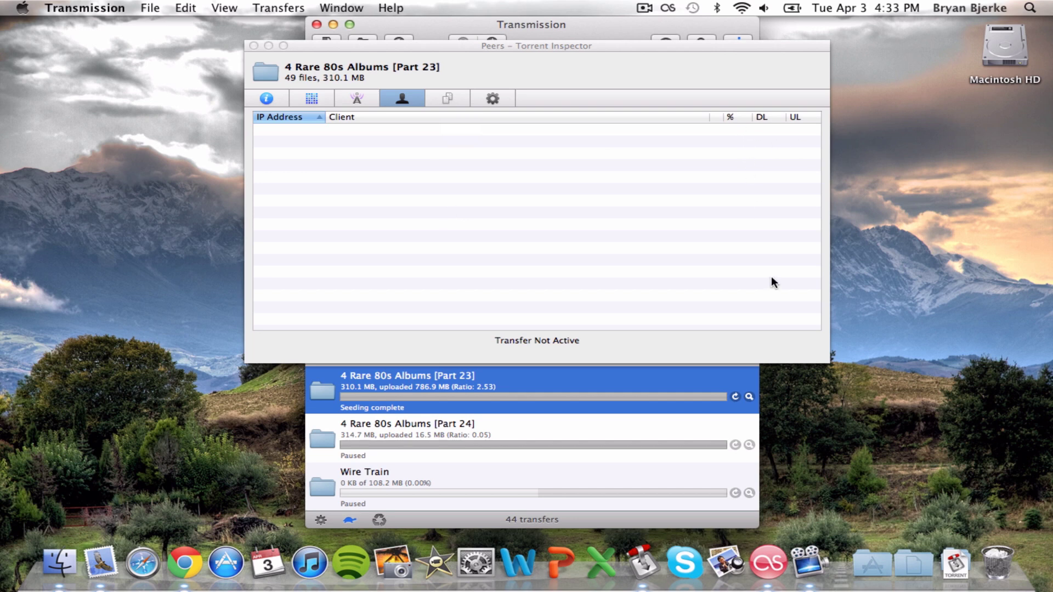
{"action": "left_click", "coordinate": [448, 101]}
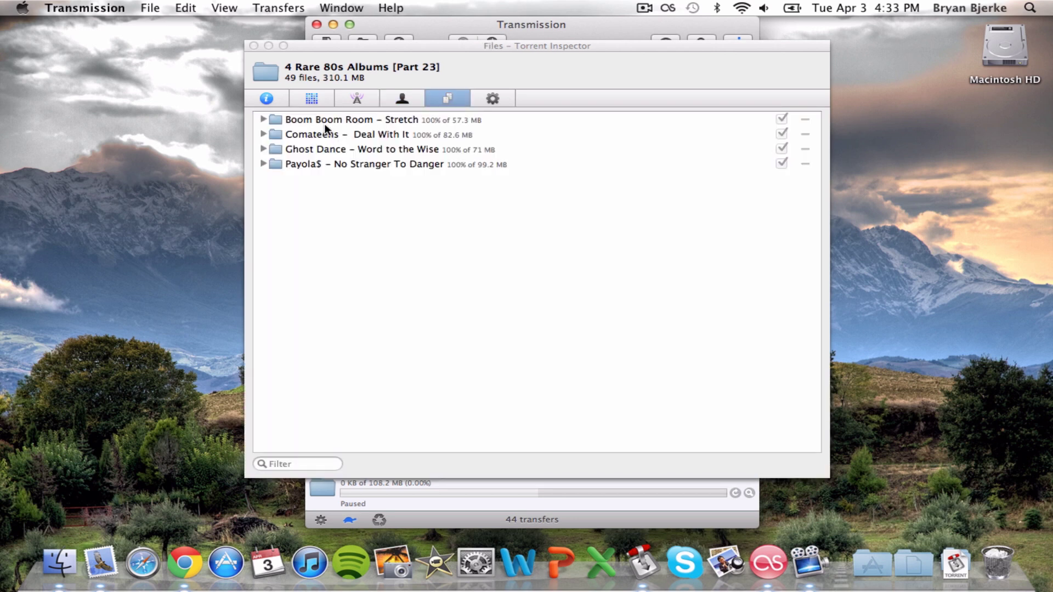
{"action": "left_click", "coordinate": [428, 120]}
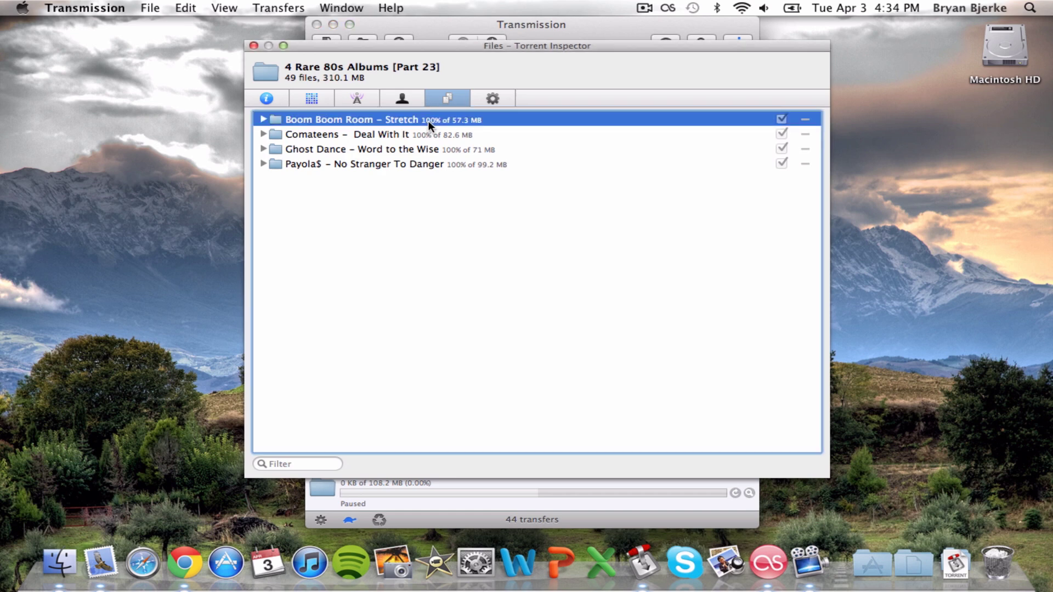
{"action": "left_click", "coordinate": [428, 134]}
{"action": "left_click", "coordinate": [428, 154]}
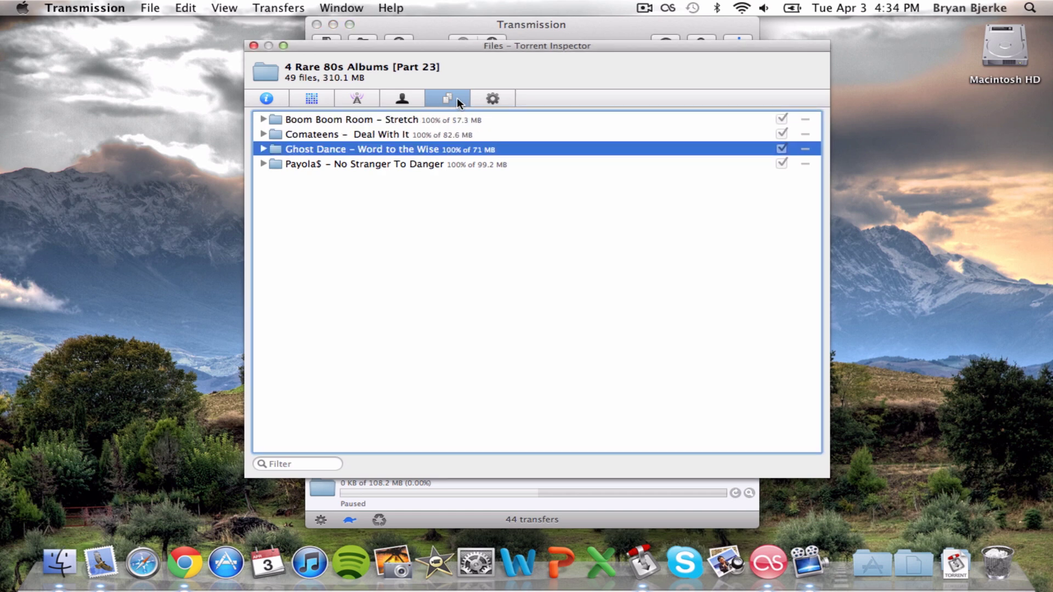
Step: View the Options tab, then close the inspector and the Will Smith transfer settings
{"action": "left_click", "coordinate": [487, 98]}
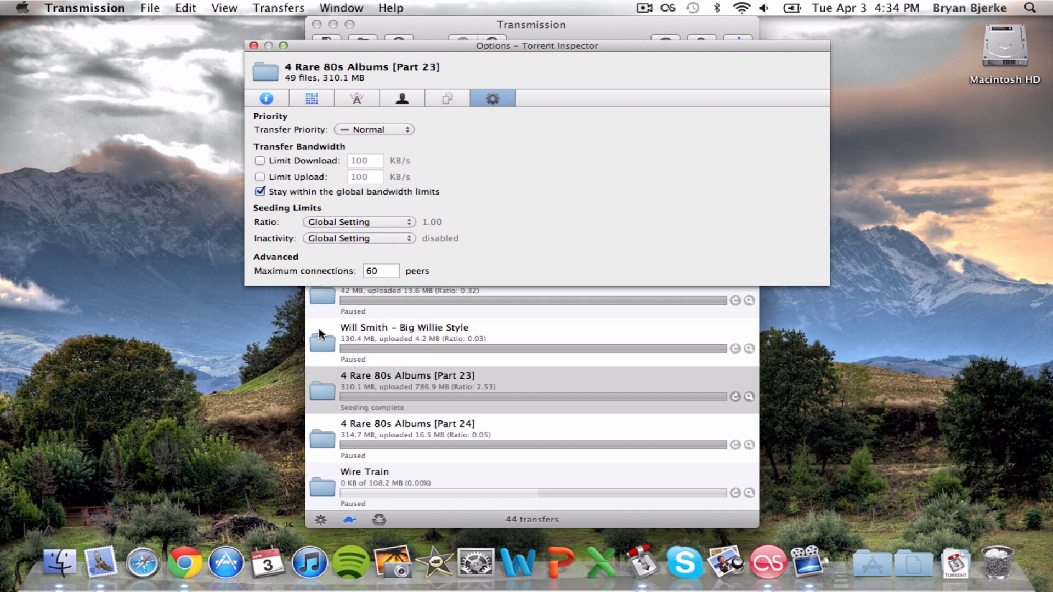
{"action": "left_click", "coordinate": [322, 344]}
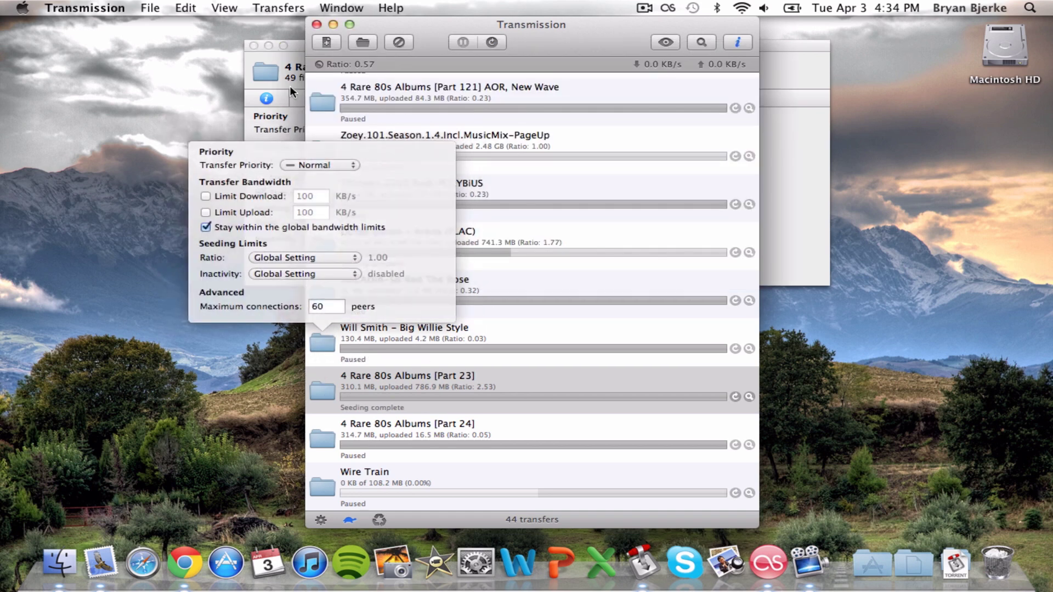
{"action": "left_click", "coordinate": [254, 45]}
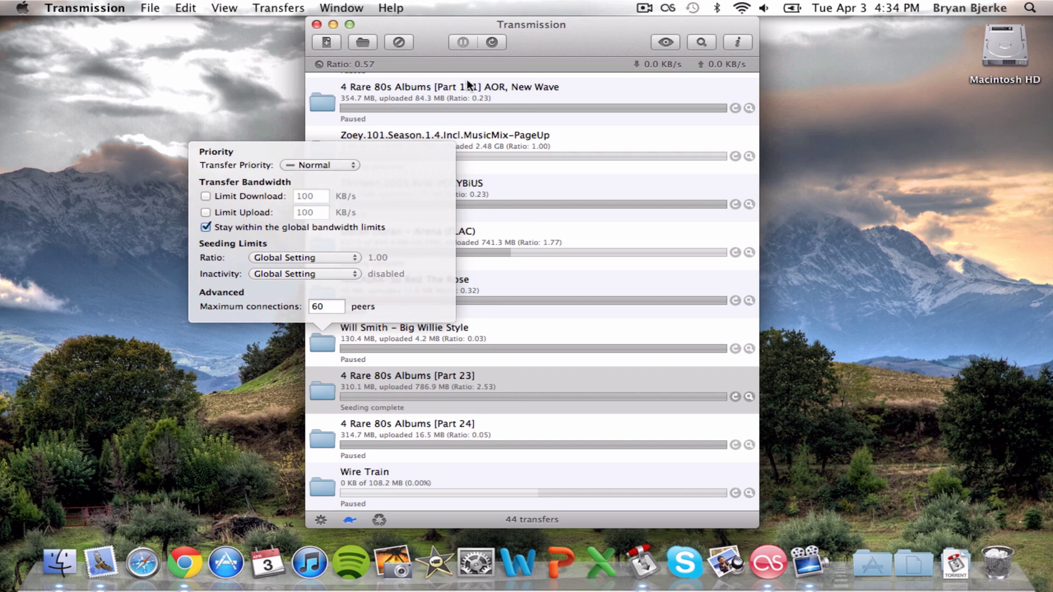
{"action": "left_click", "coordinate": [611, 35]}
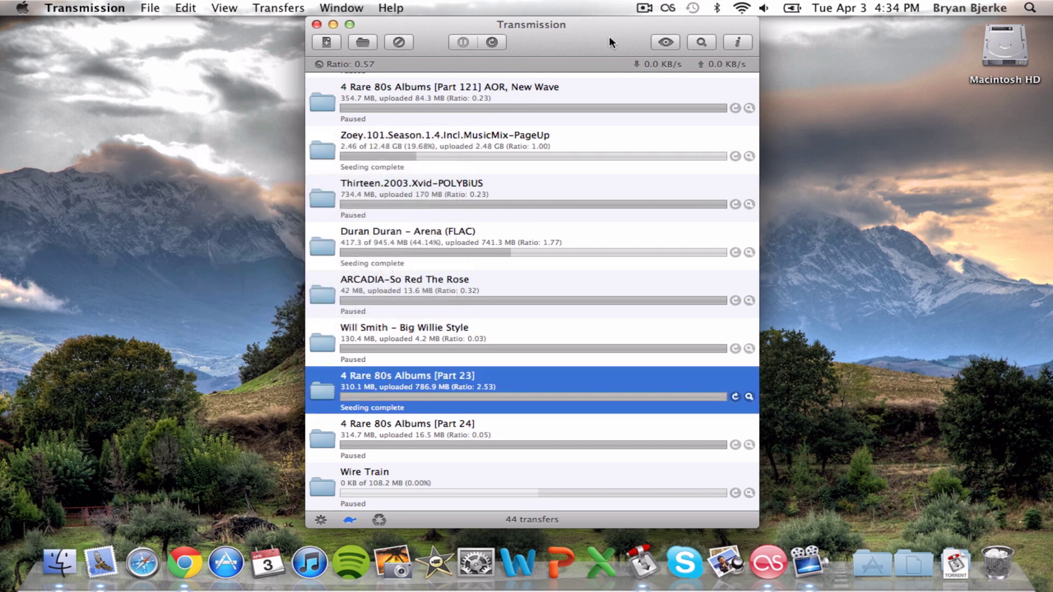
{"action": "left_click", "coordinate": [334, 61]}
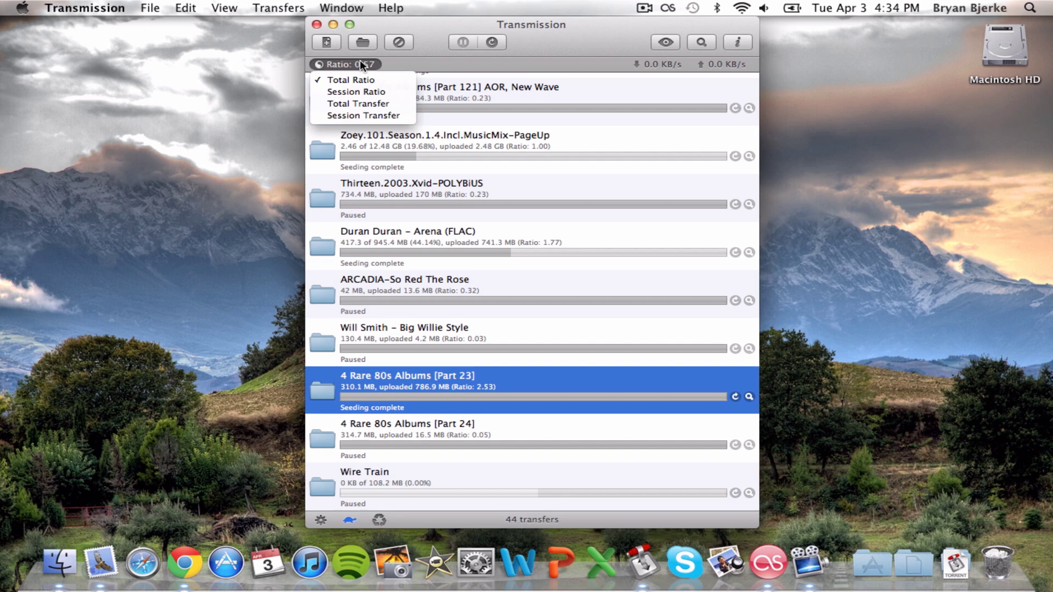
{"action": "left_click", "coordinate": [360, 61]}
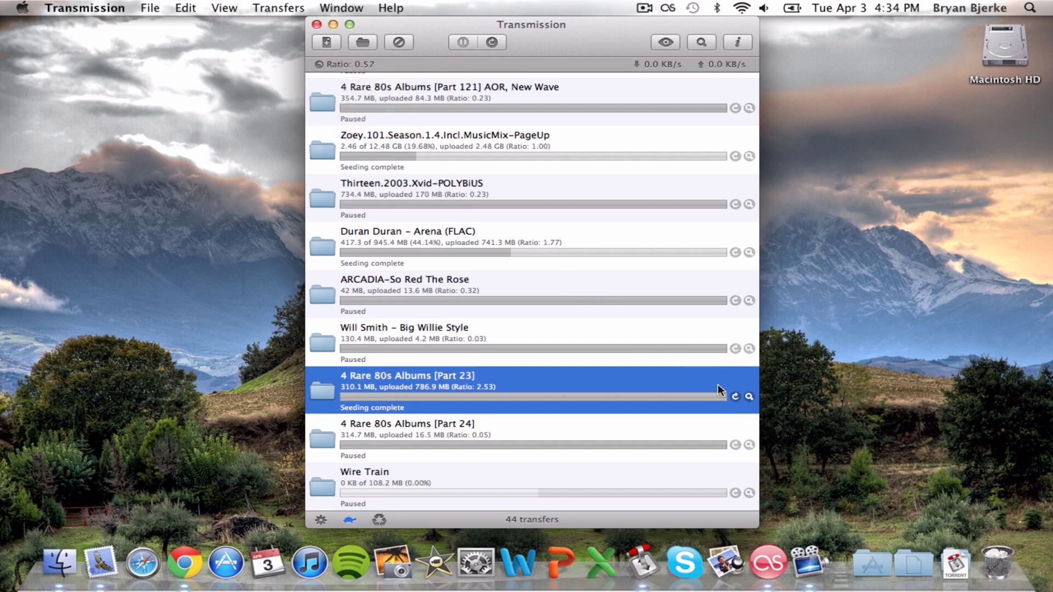
{"action": "left_click", "coordinate": [748, 40]}
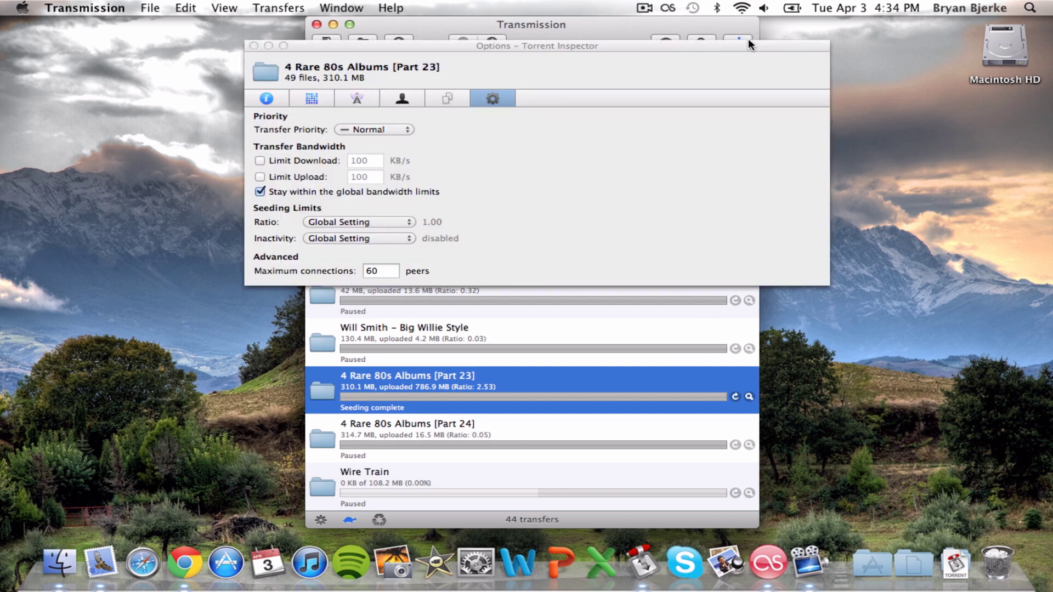
{"action": "left_click", "coordinate": [253, 44]}
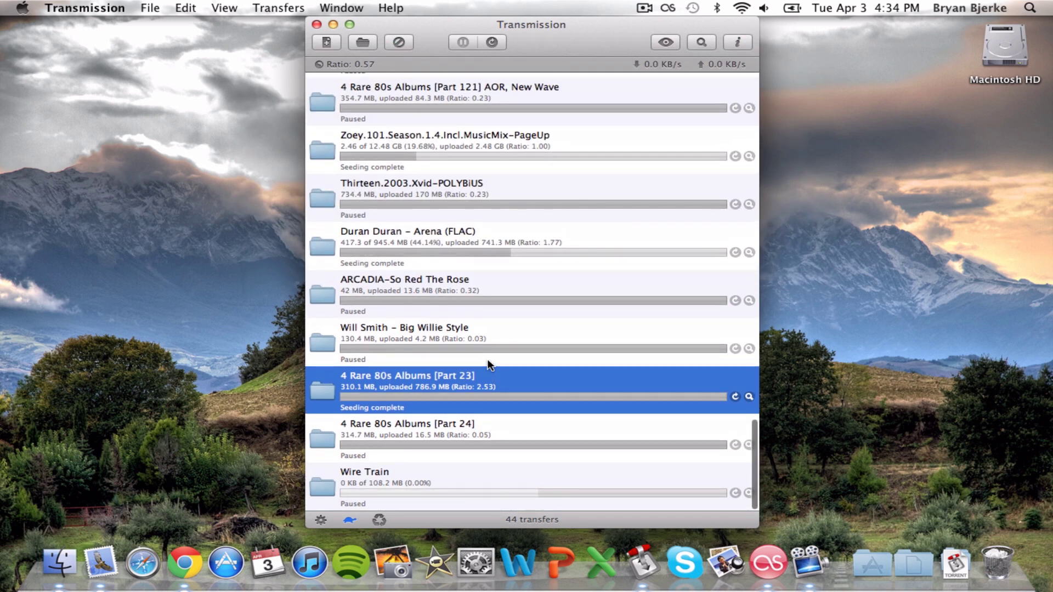